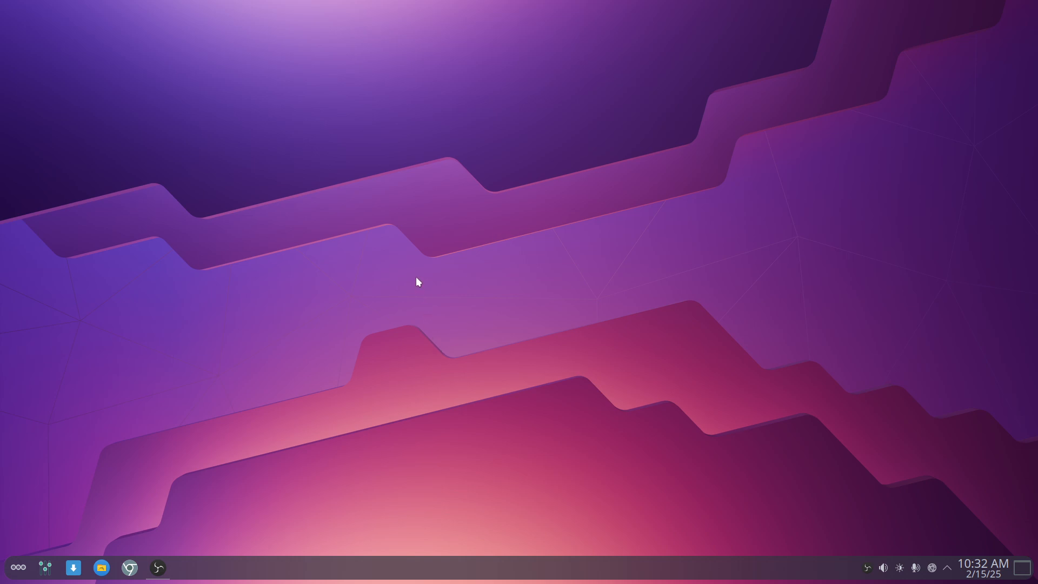
Step: Open a terminal and run xdw to list the installed Wayland sessions
key("ctrl+alt+t")
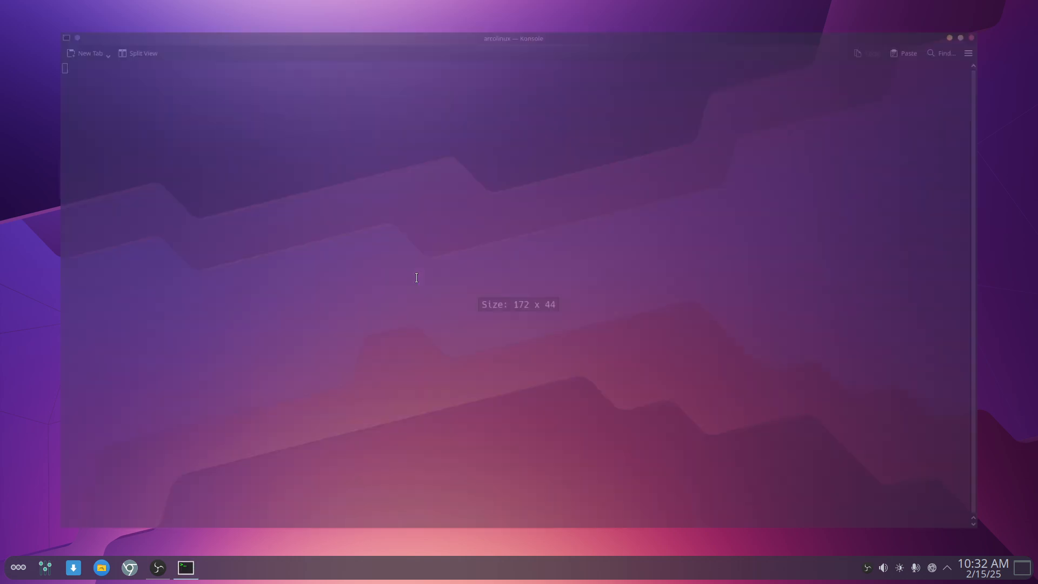
type("xdw")
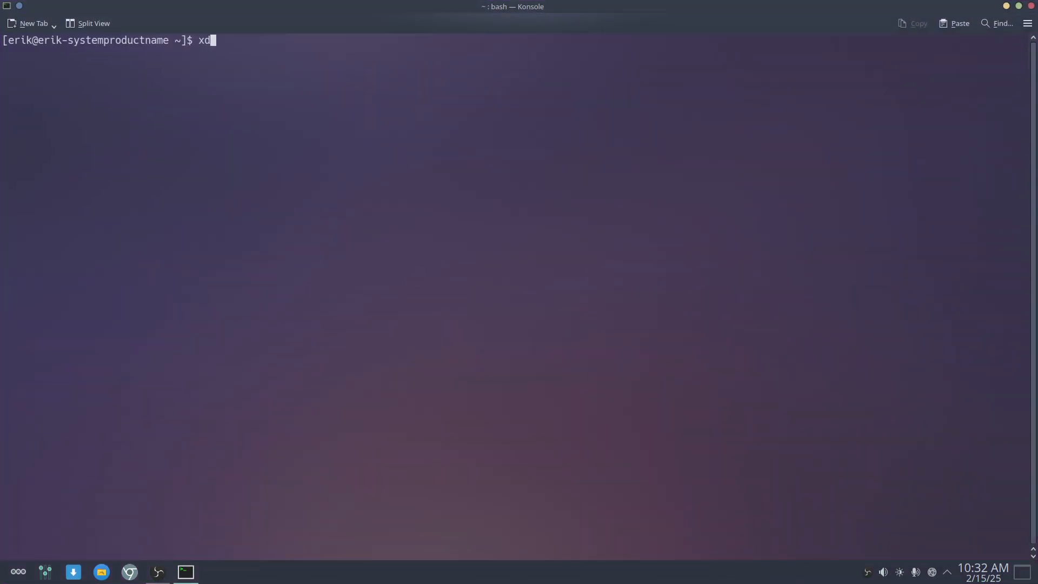
key("Tab")
key("Tab")
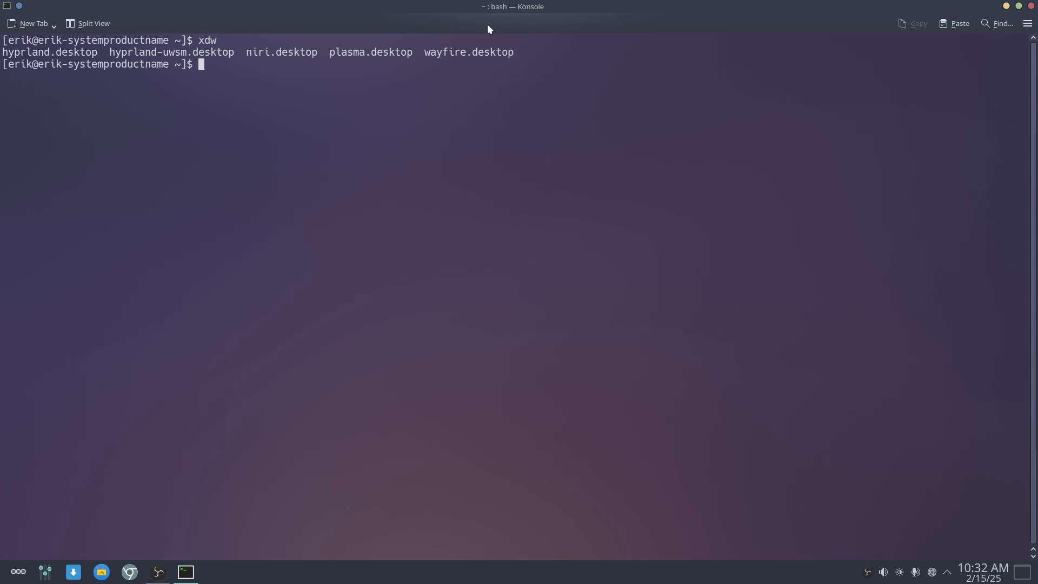
Step: Run iso to check the ISO release information, and close the terminal
type("iso")
key("Return")
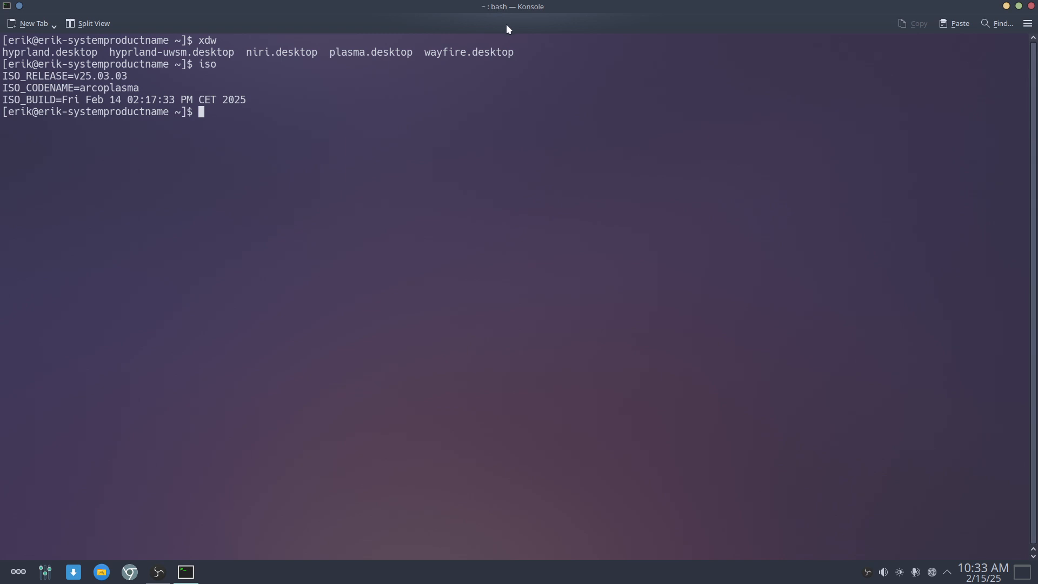
left_click(1032, 6)
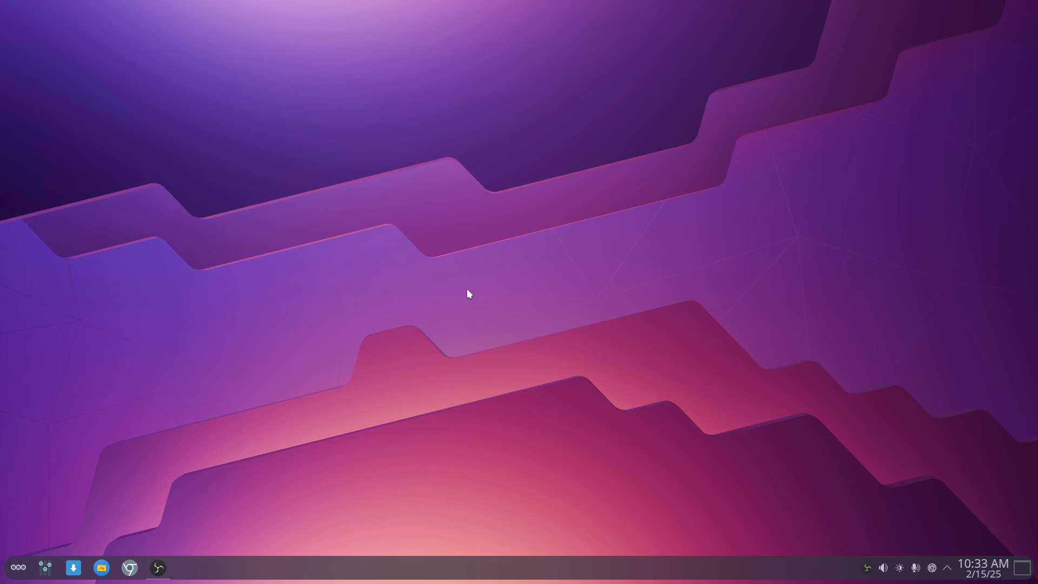
Step: Open two terminals and a file manager window so they tile across the desktop
key("ctrl+alt+t")
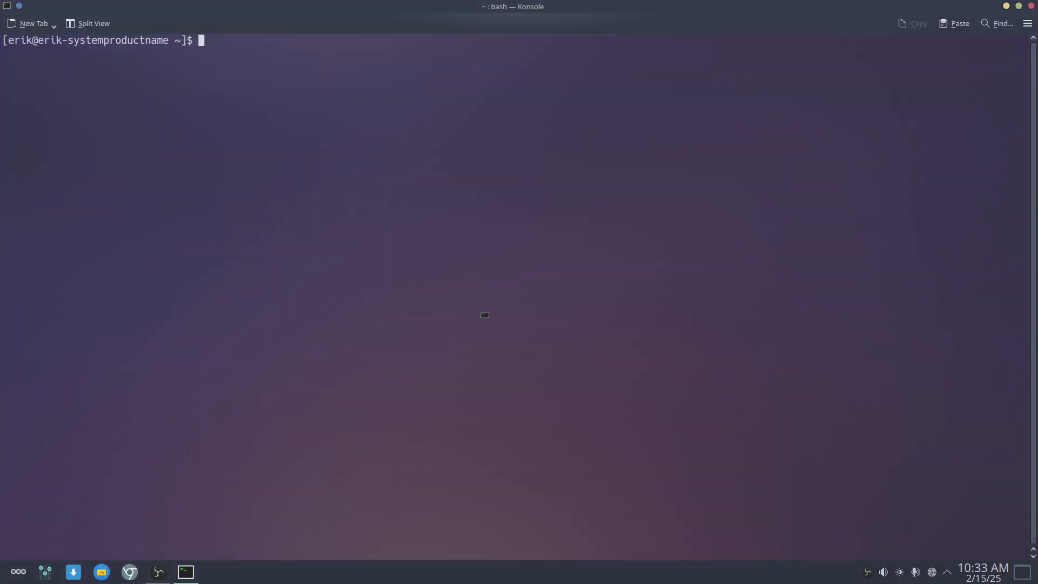
key("ctrl+alt+t")
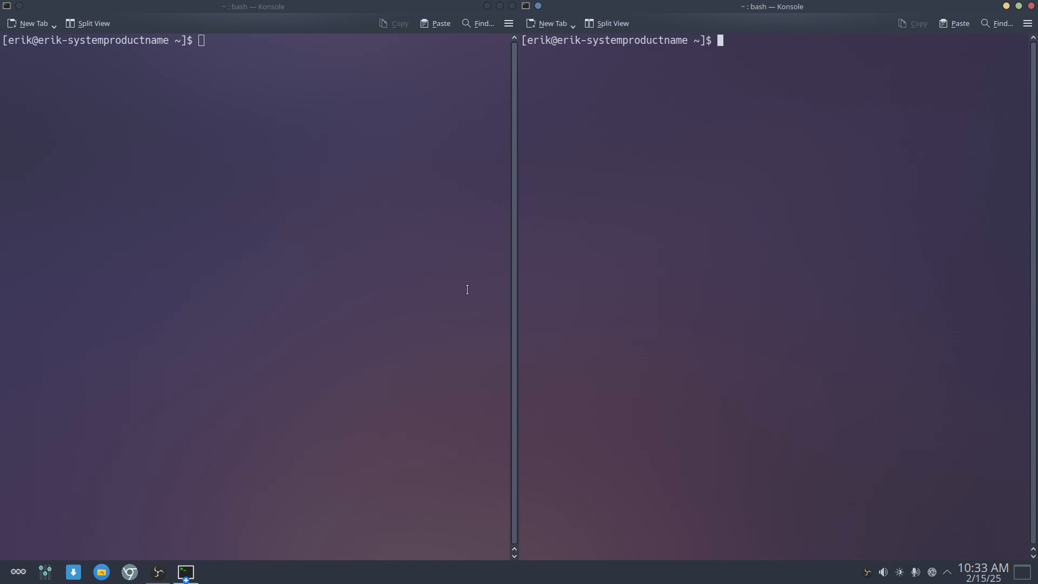
key("super+e")
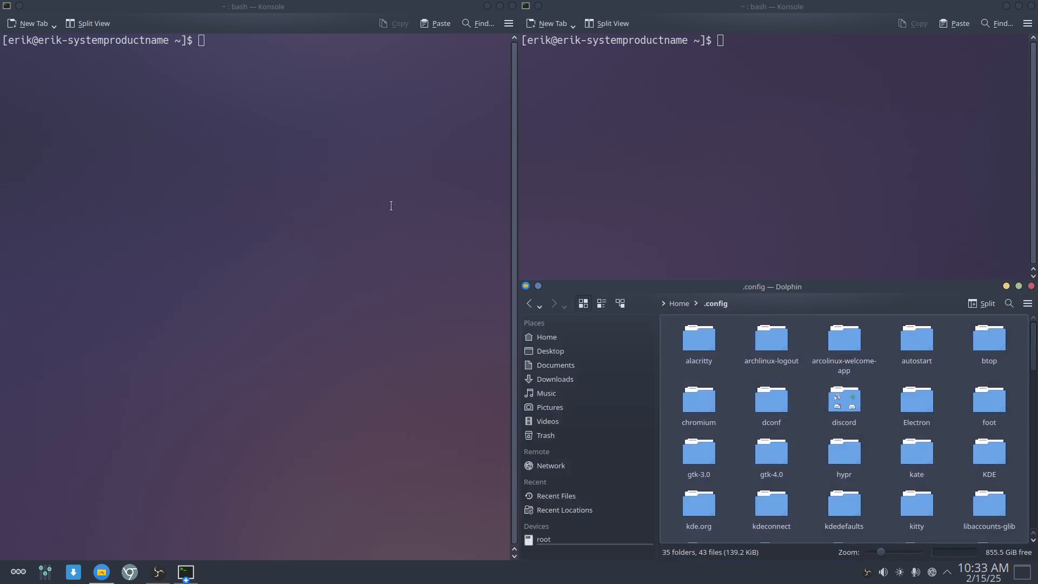
Step: Rearrange the two tiled terminals by moving each one to the left edge of the desktop
left_click(391, 205)
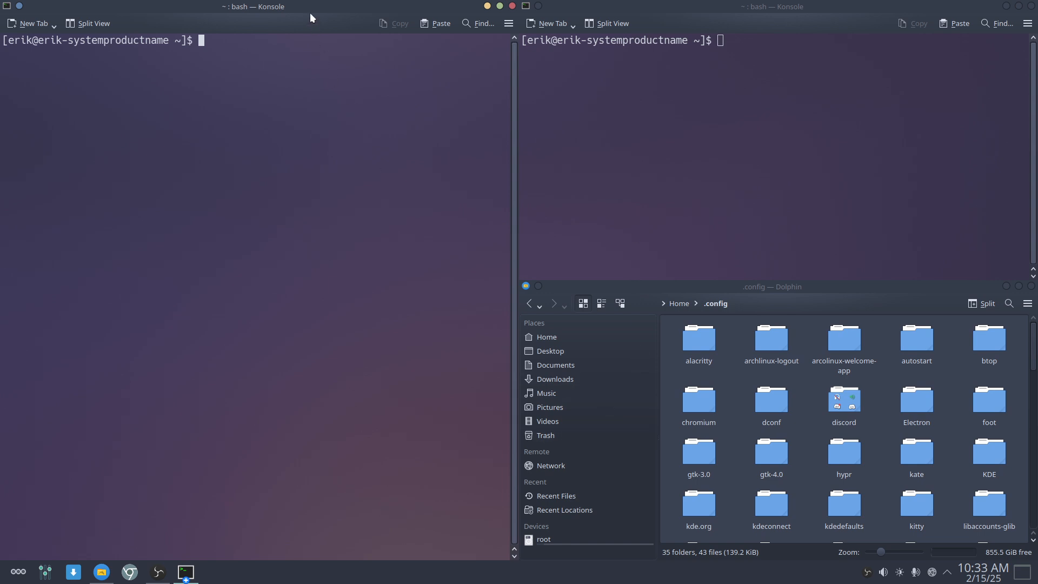
left_click_drag(310, 12, 1, 230)
left_click(676, 94)
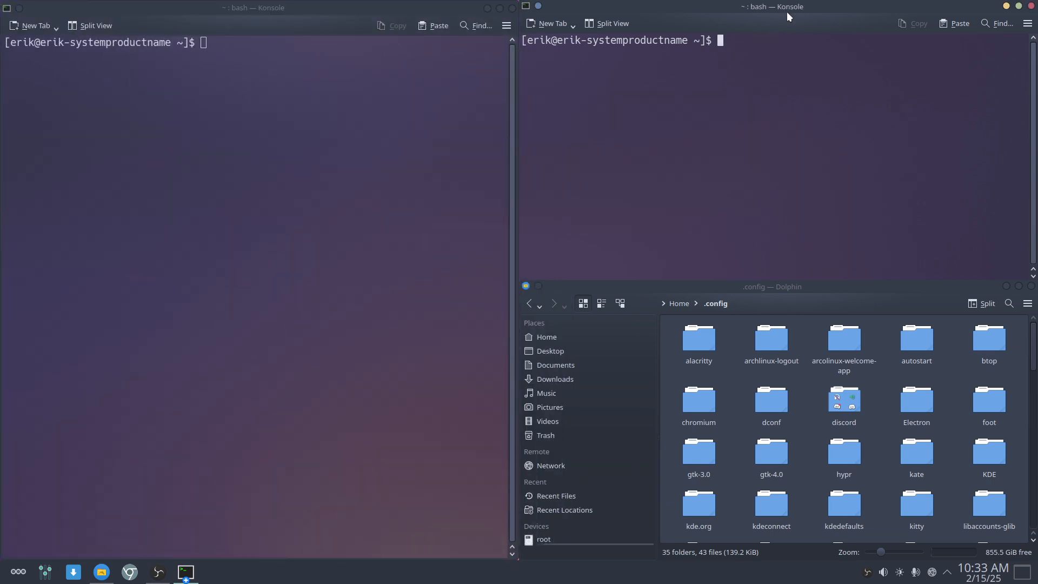
left_click_drag(788, 15, 3, 222)
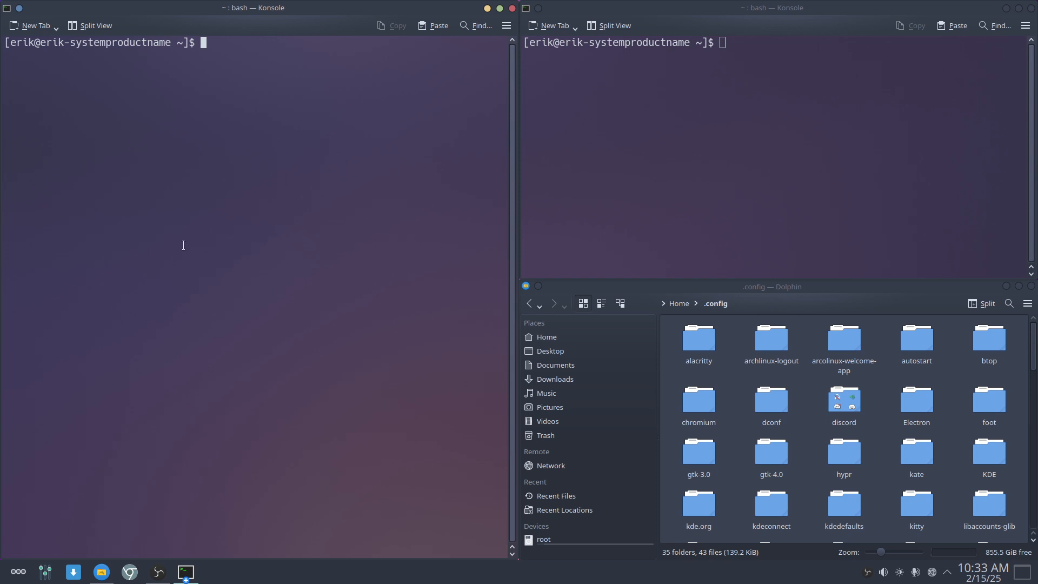
Step: Close the two terminals, open one more terminal beside the file manager, and close both remaining windows
key("super+q")
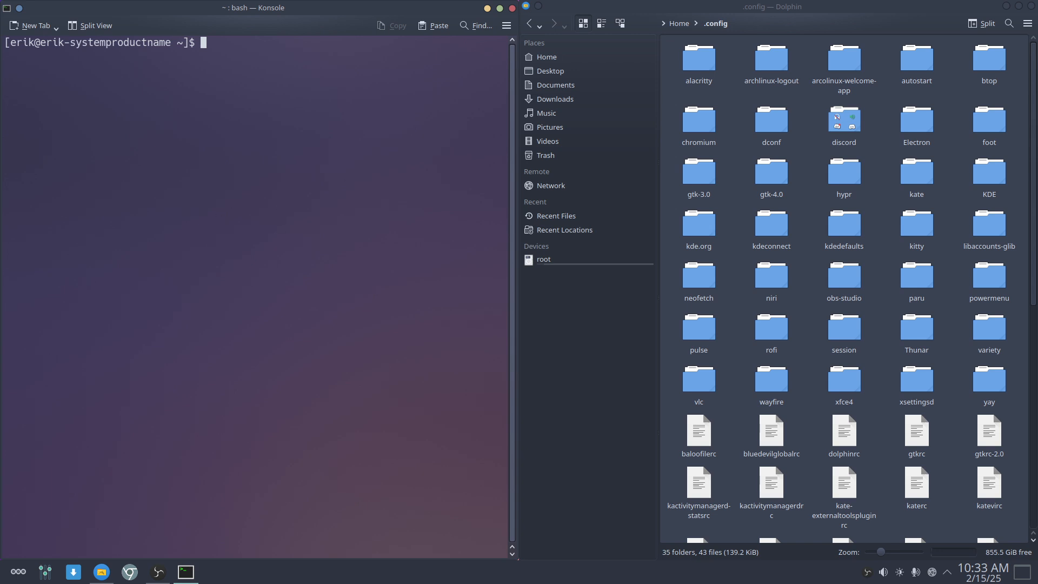
key("ctrl+d")
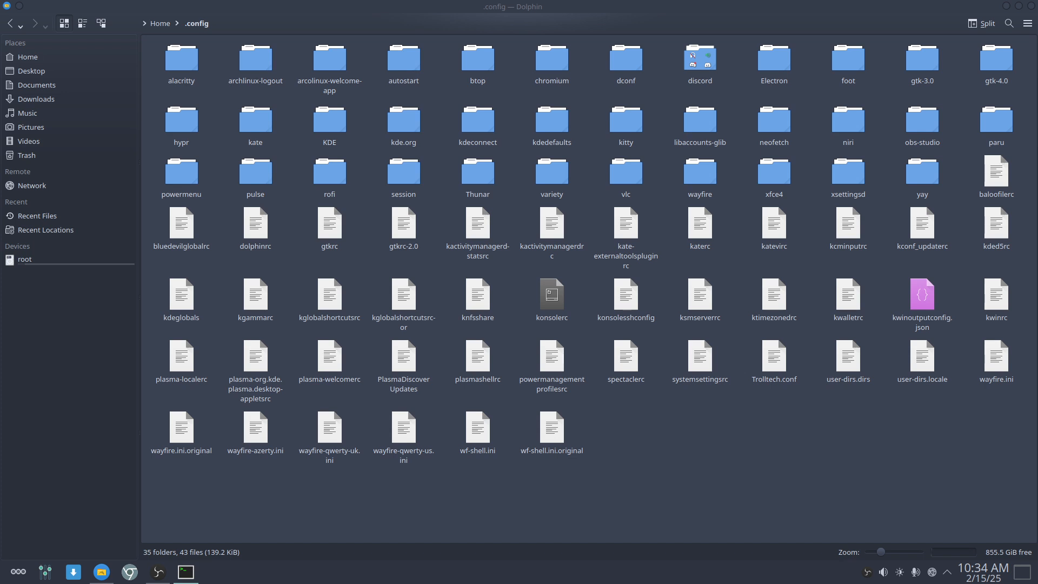
key("ctrl+alt+t")
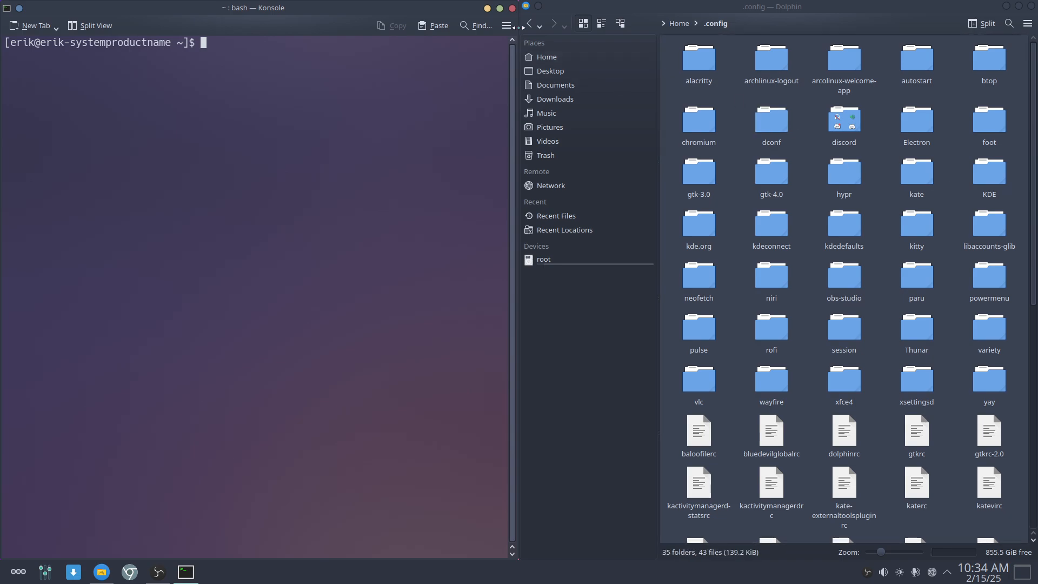
left_click(512, 7)
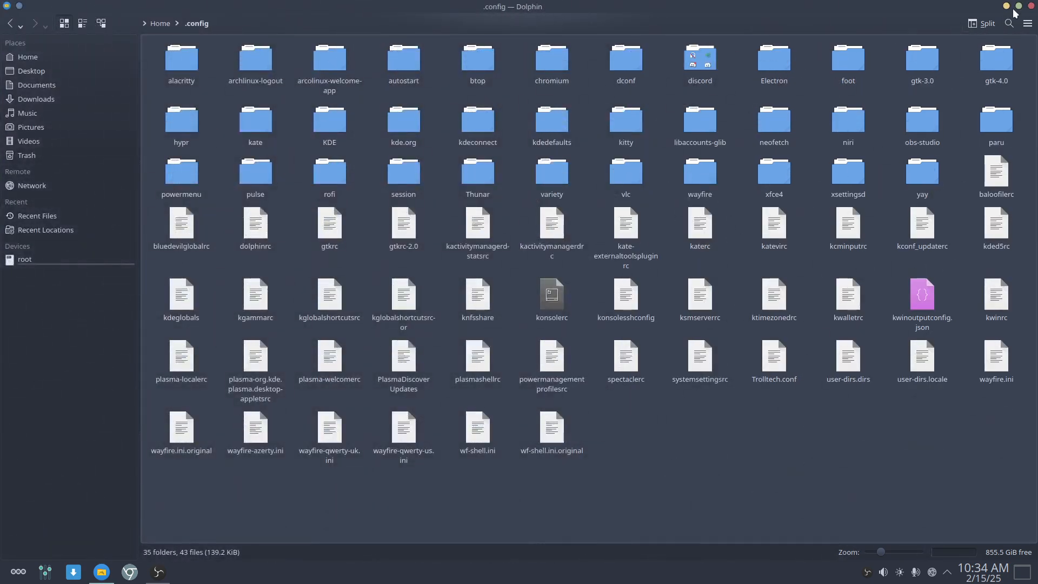
left_click(1031, 6)
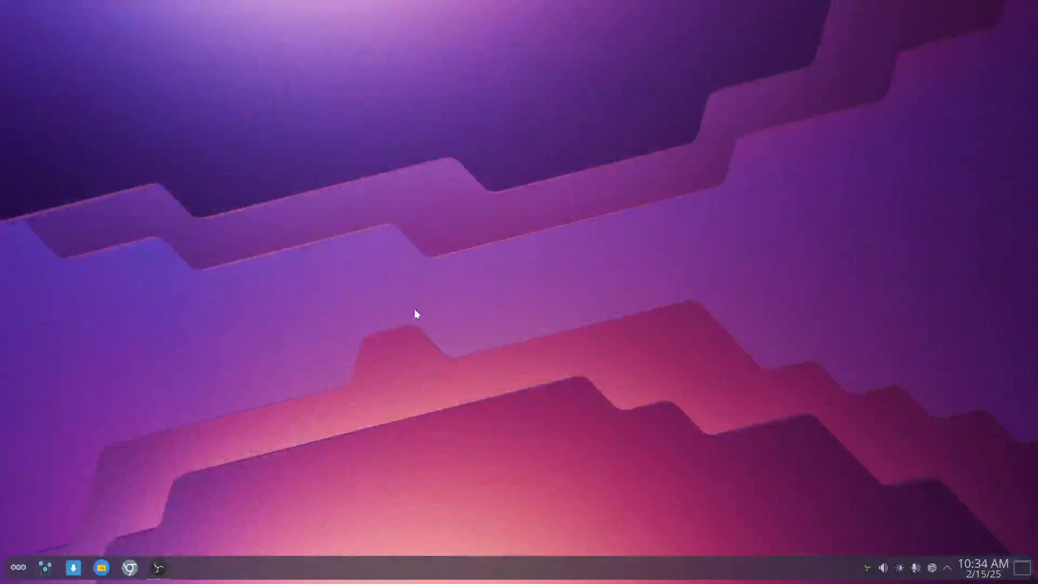
Step: Open System Settings and show the KWin Scripts page under Window Management
left_click(46, 568)
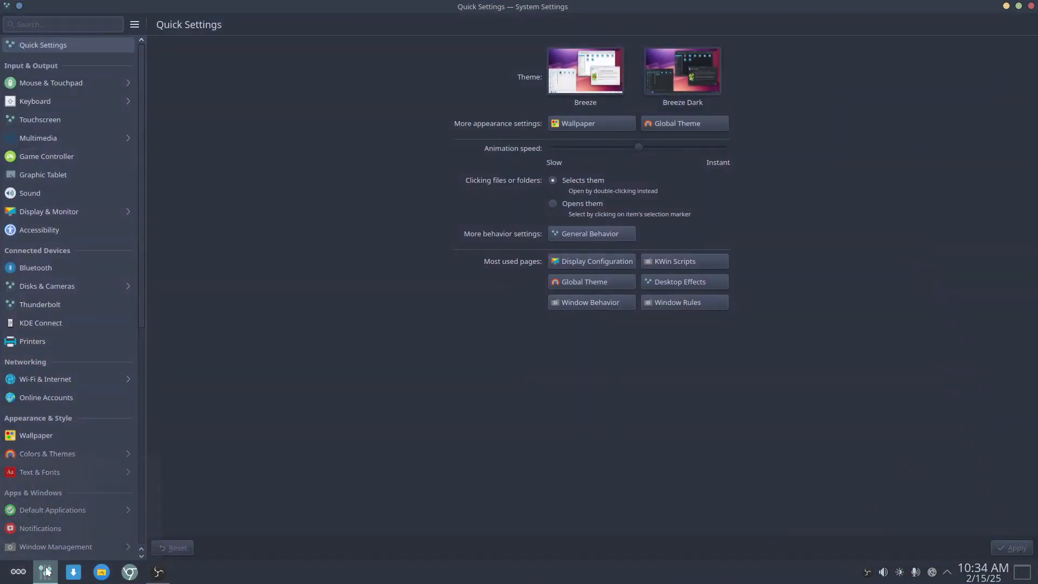
mouse_move(47, 569)
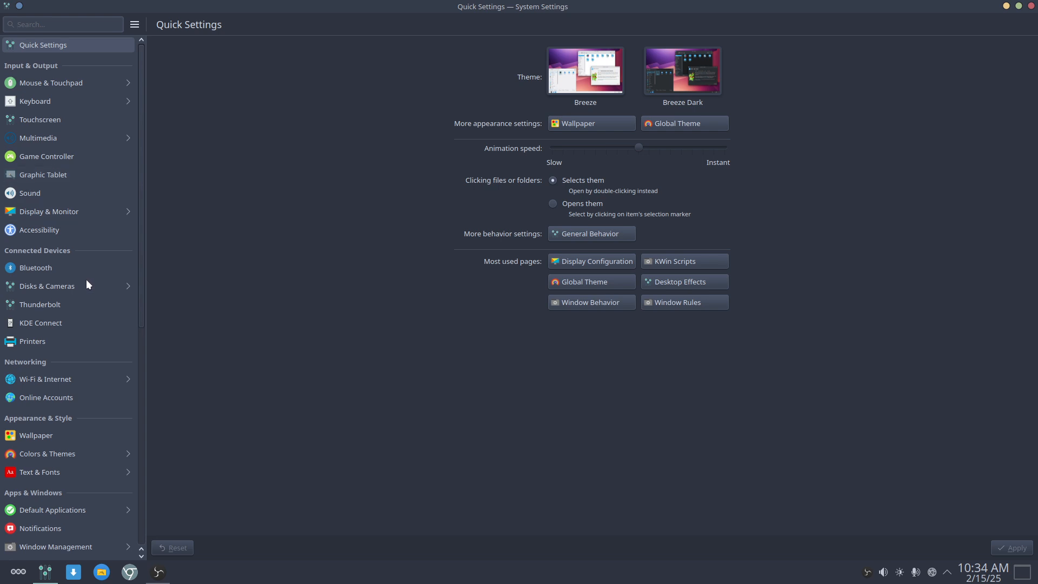
scroll(76, 395, "down", 4)
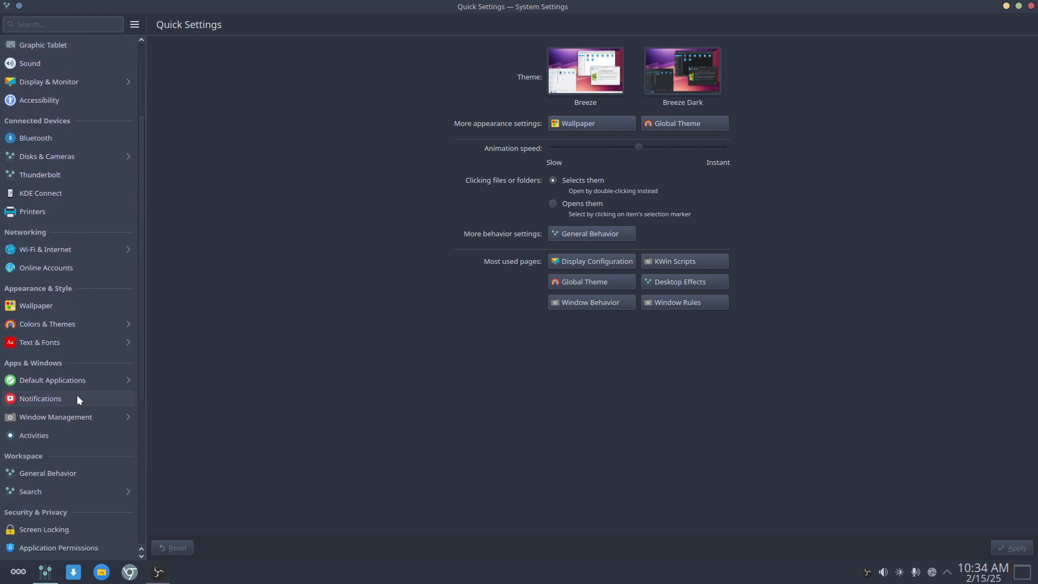
left_click(40, 419)
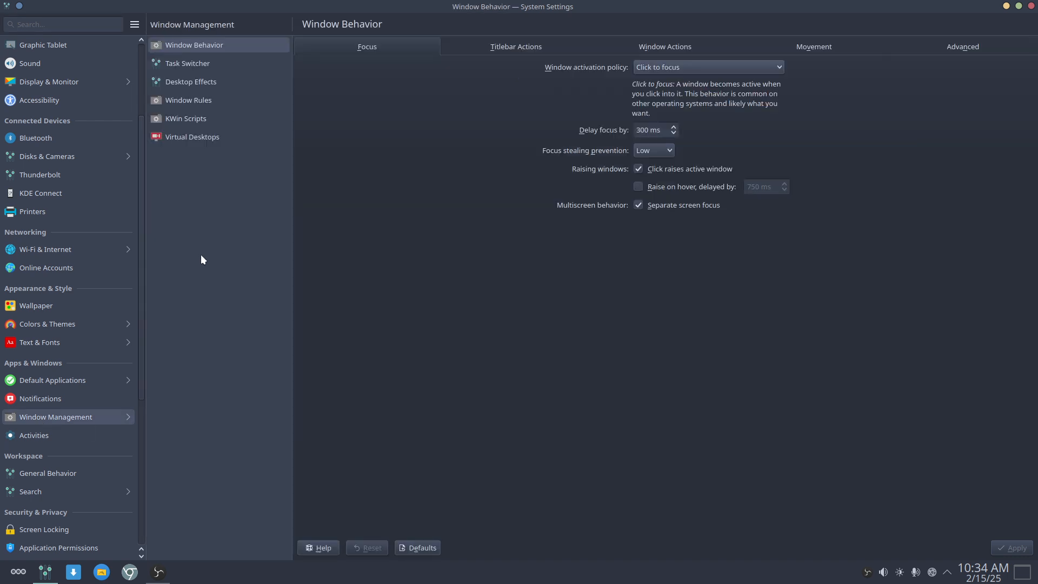
left_click(199, 119)
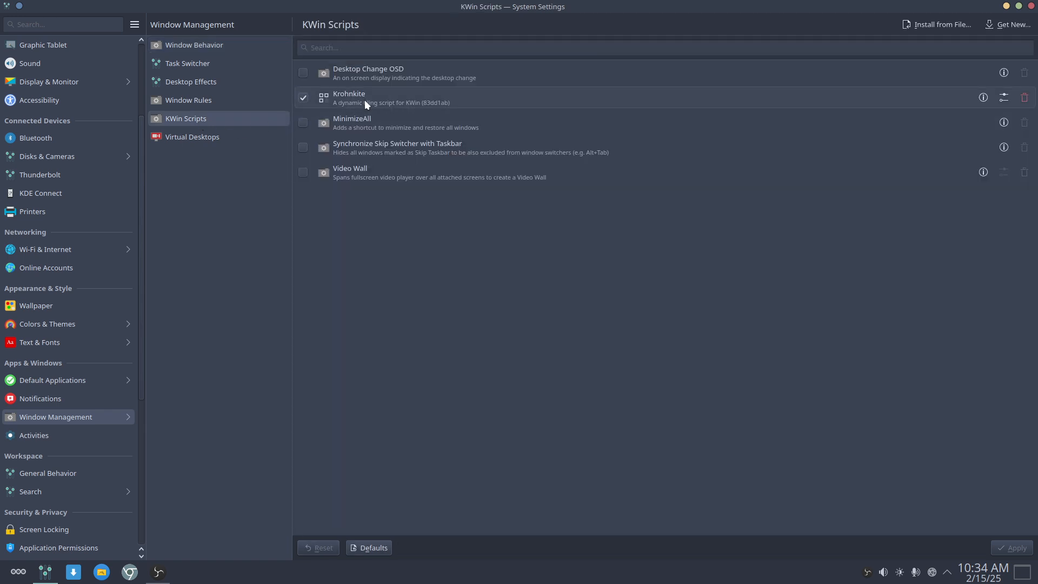
Step: View the Krohnkite script's information, open its GitHub project page and check the repository header
left_click(984, 97)
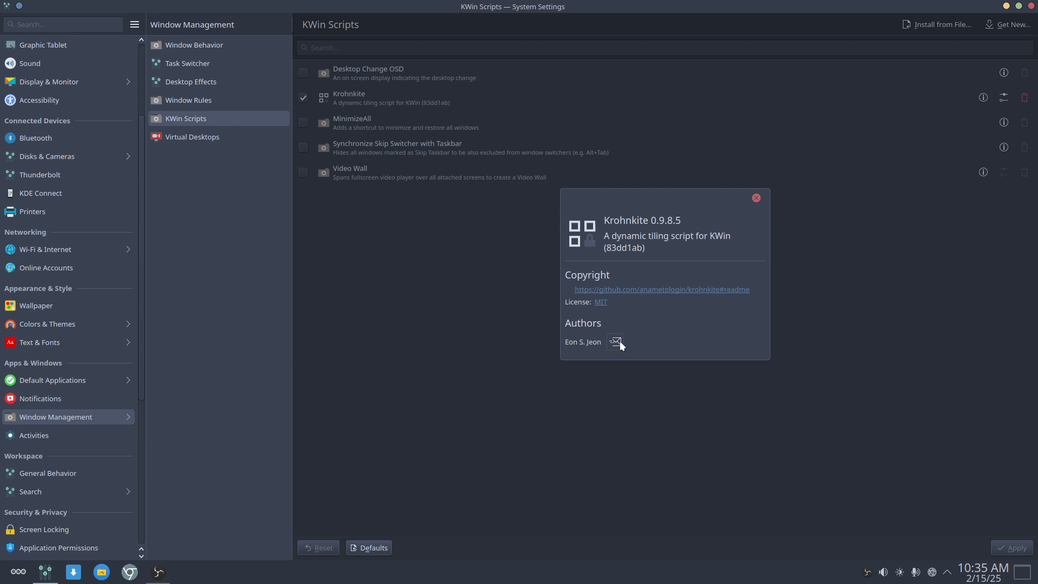
left_click(714, 292)
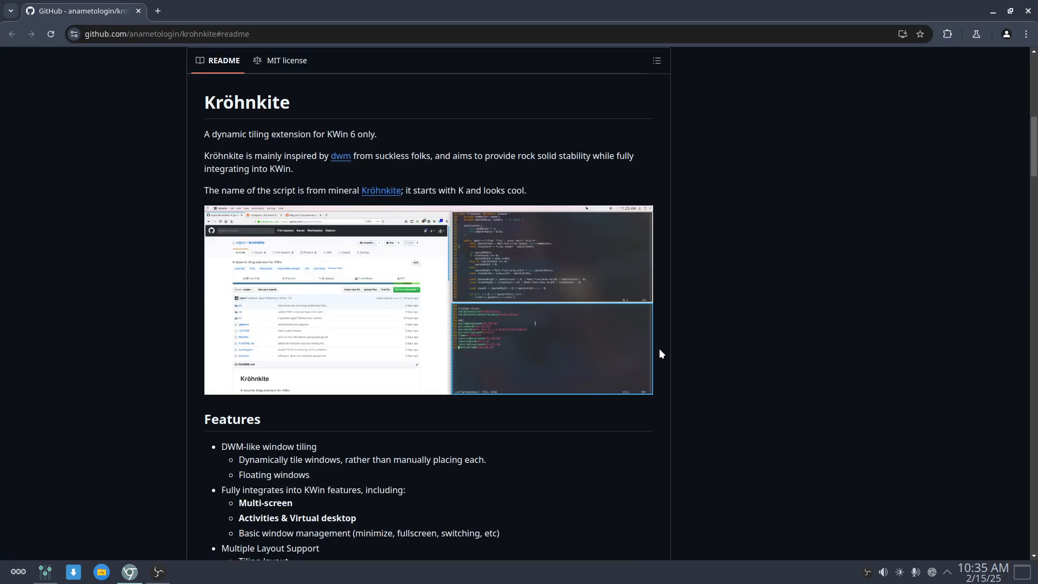
scroll(515, 290, "up", 5)
scroll(545, 287, "up", 5)
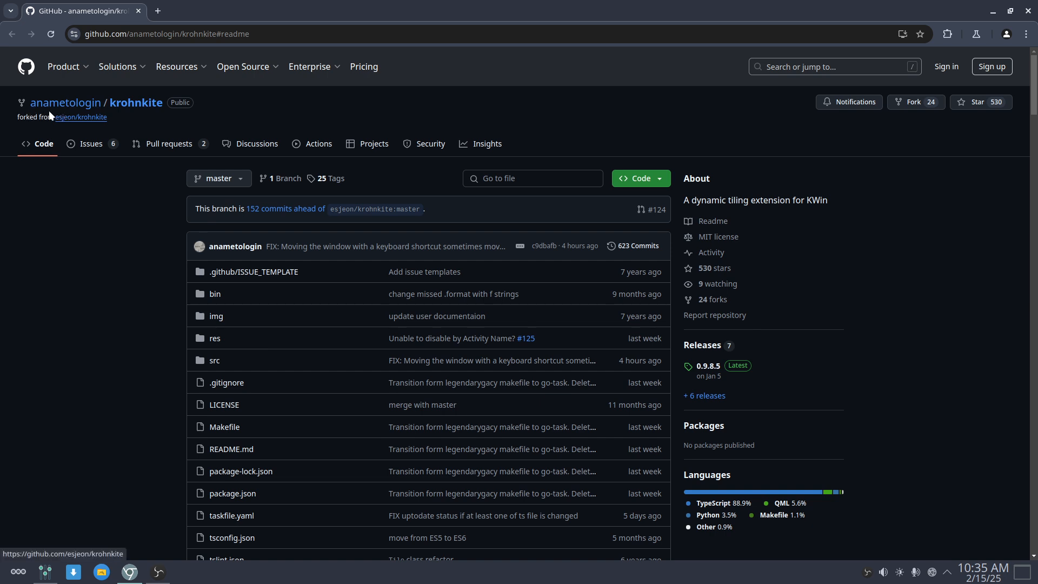
mouse_move(74, 111)
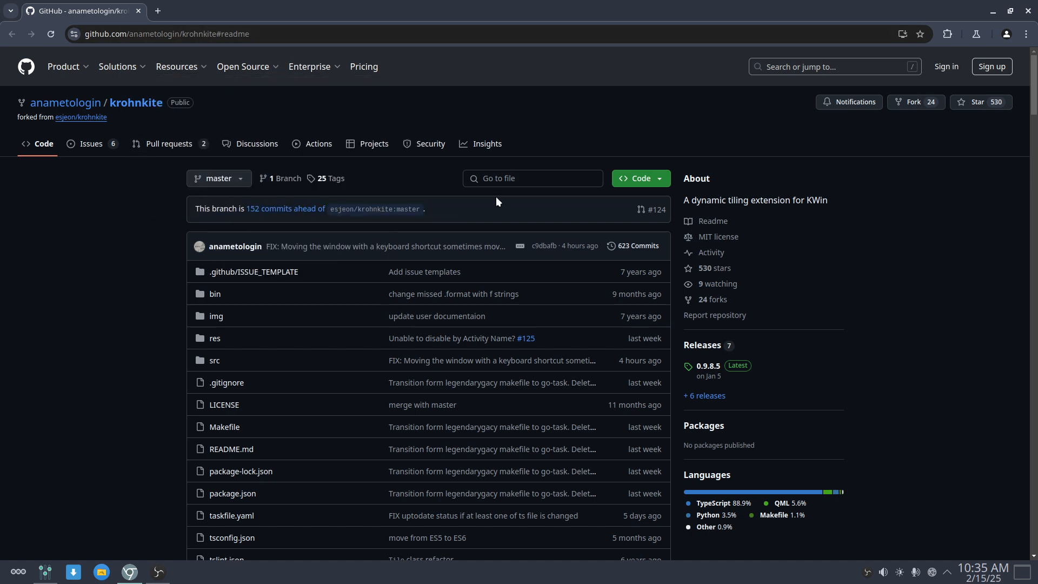
Step: Read through the Kröhnkite README, examining the features, development requirements and Look at me sections
scroll(634, 315, "down", 1)
scroll(633, 315, "down", 6)
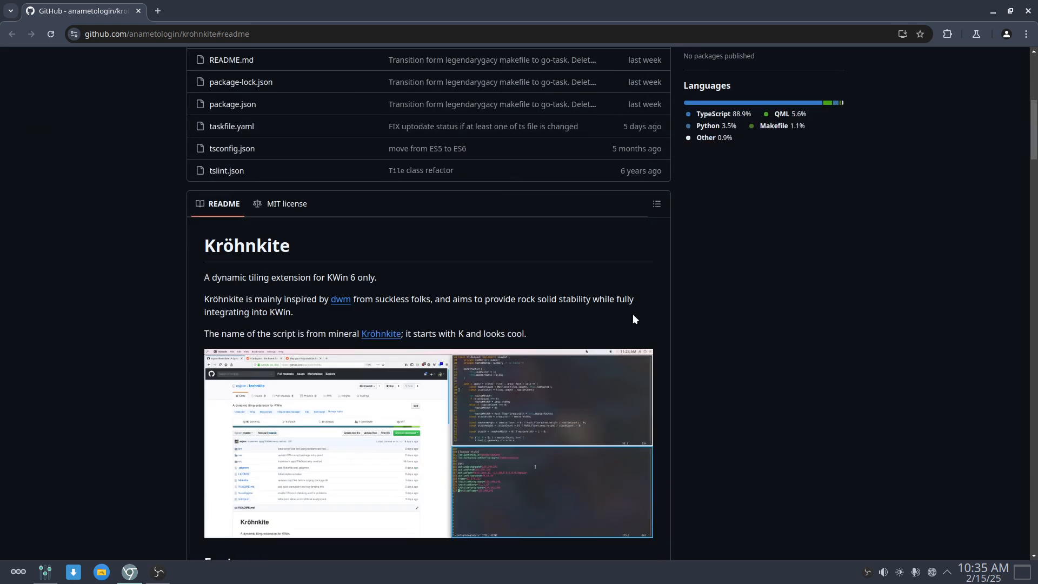
scroll(623, 357, "down", 5)
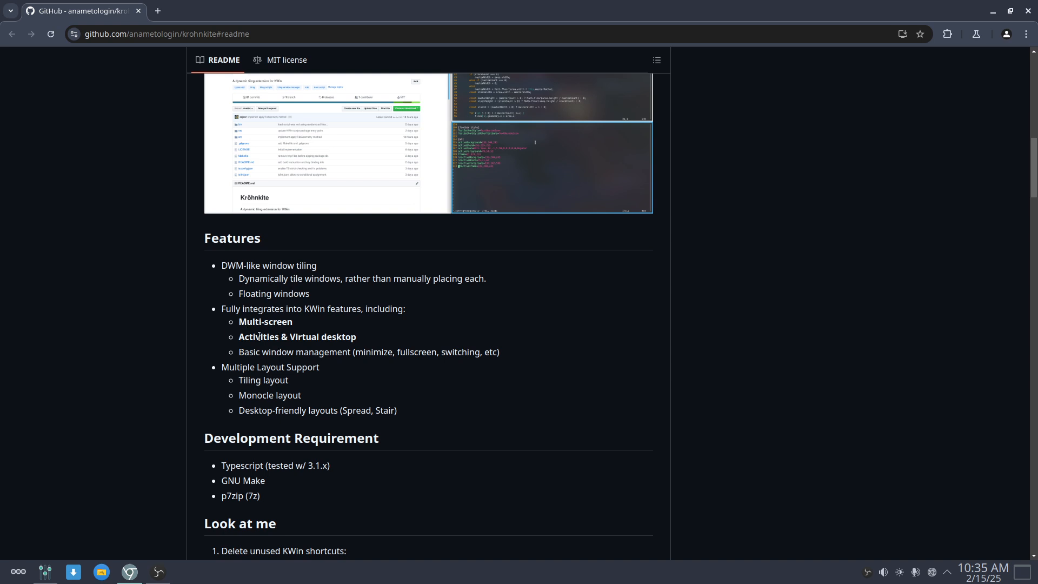
scroll(259, 337, "down", 4)
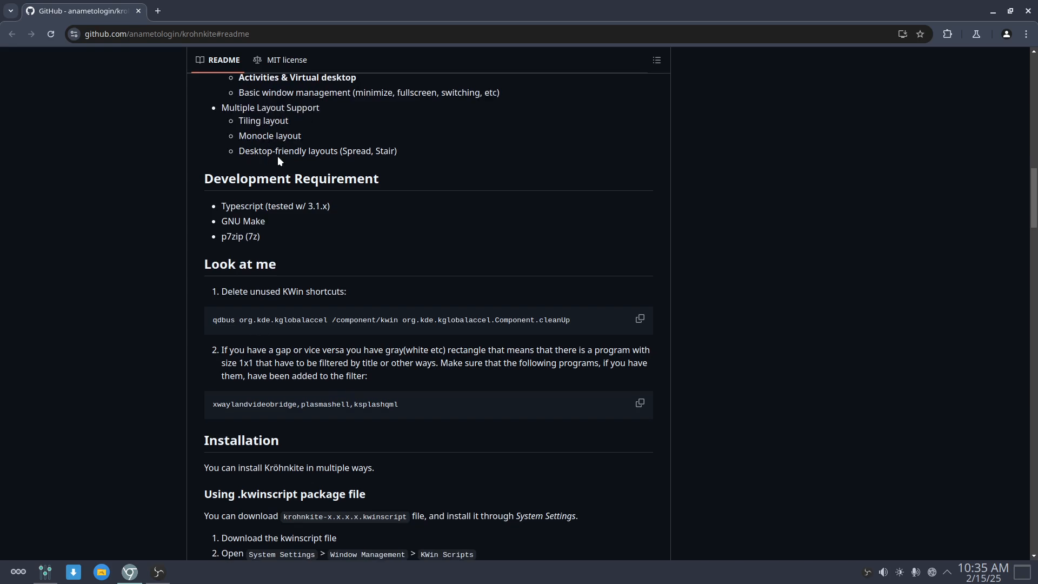
scroll(268, 277, "down", 1)
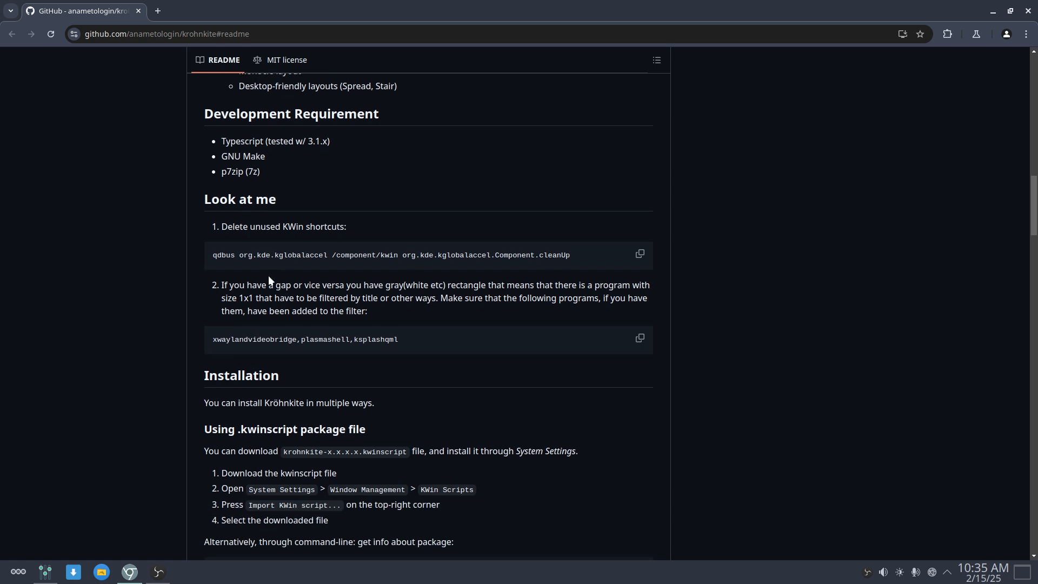
Step: Open five terminals so they tile as one large window beside a stack of four
key("ctrl+alt+t")
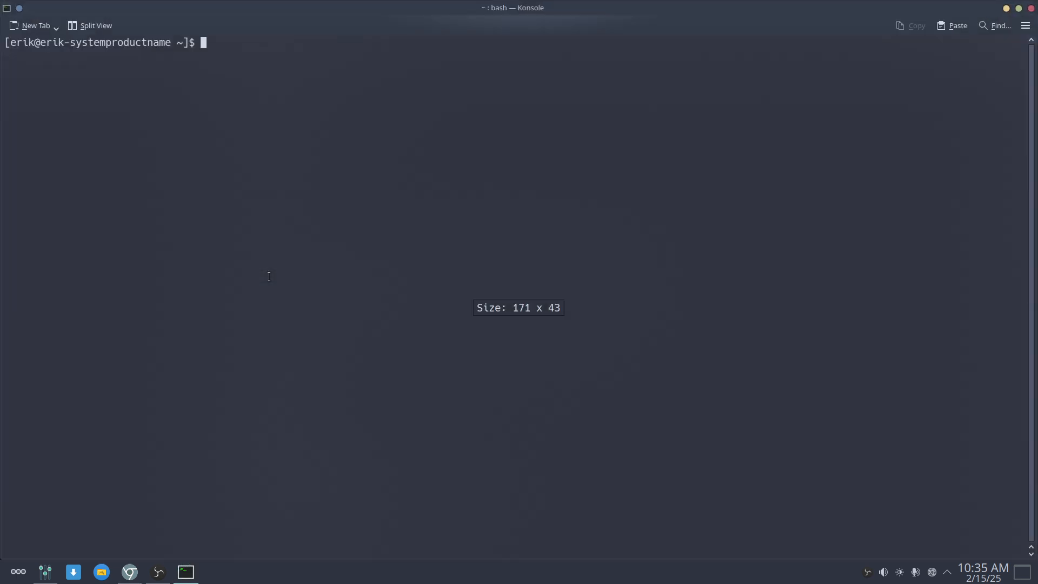
key("ctrl+alt+t")
key("ctrl+alt+t")
key("ctrl+alt+t")
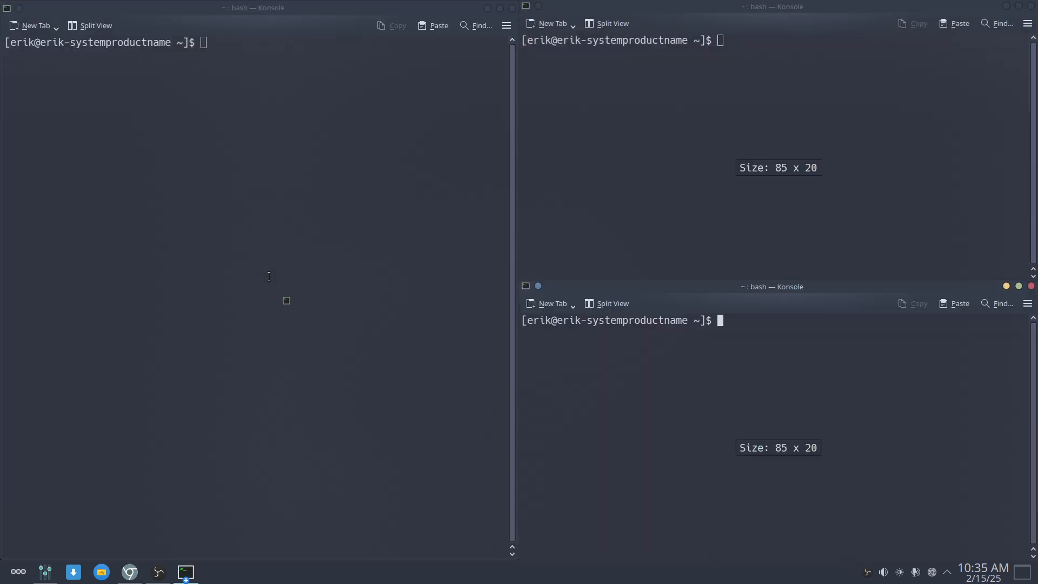
key("ctrl+alt+t")
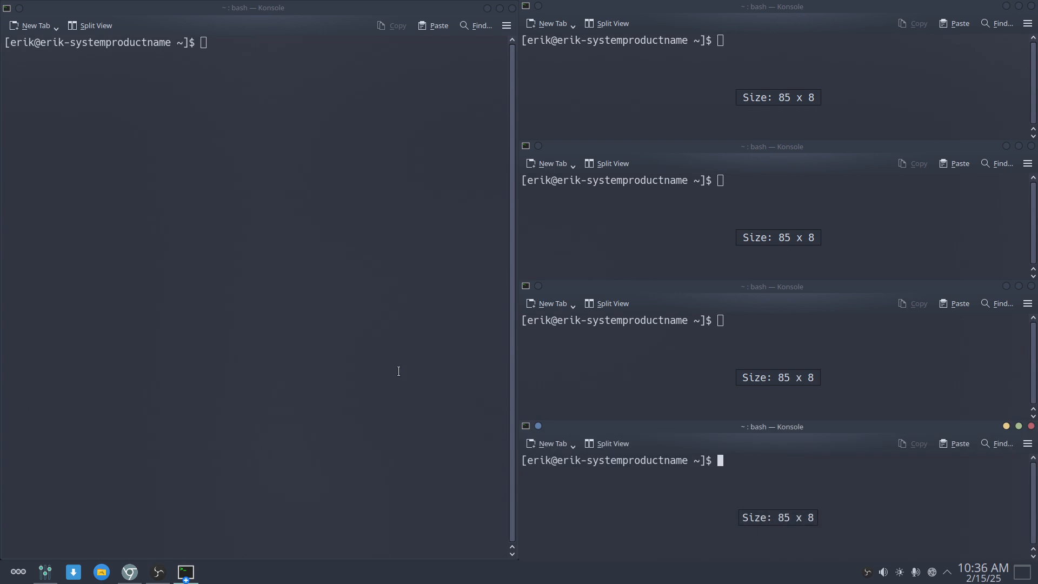
Step: Run neofetch in the newest terminal, enlarge that terminal to fill the screen, and return it to the tiled layout
type("neofe")
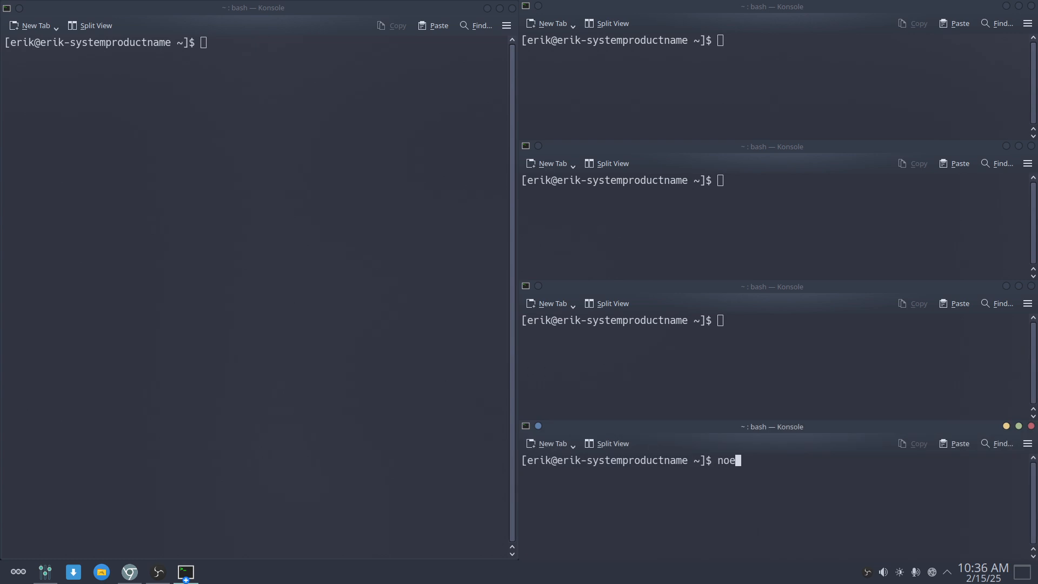
key("BackSpace")
key("BackSpace")
key("BackSpace")
type("owf")
key("BackSpace")
key("BackSpace")
key("BackSpace")
type("ofetch")
key("Return")
key("super+m")
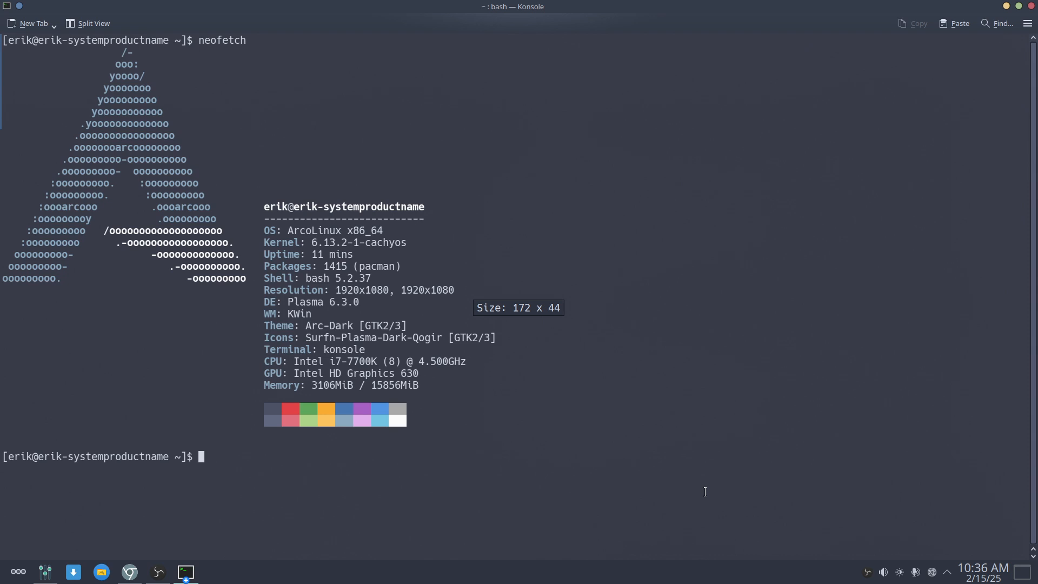
key("super+m")
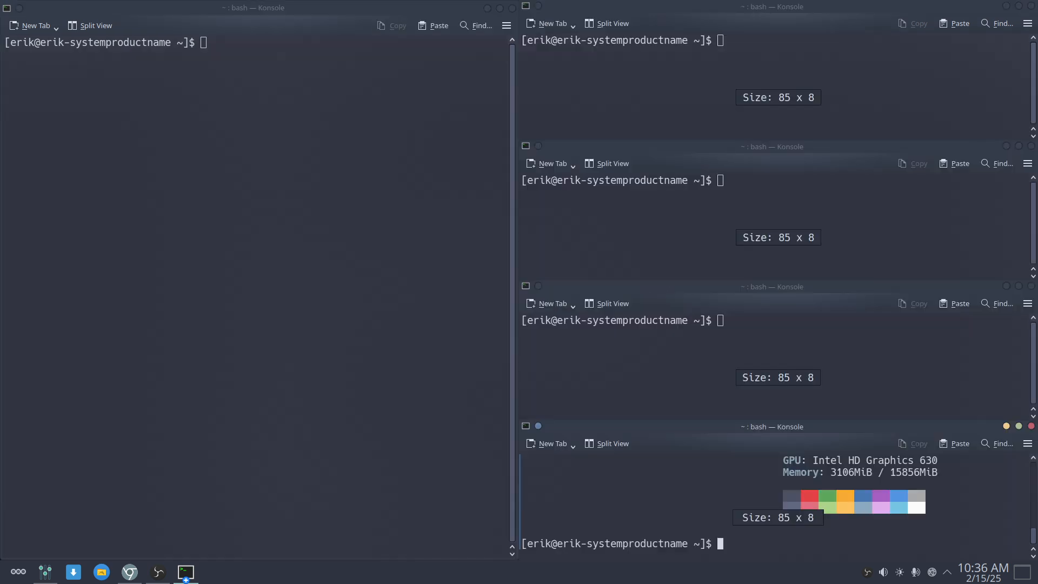
Step: Close all of the open terminal windows
key("super+m")
key("super+m")
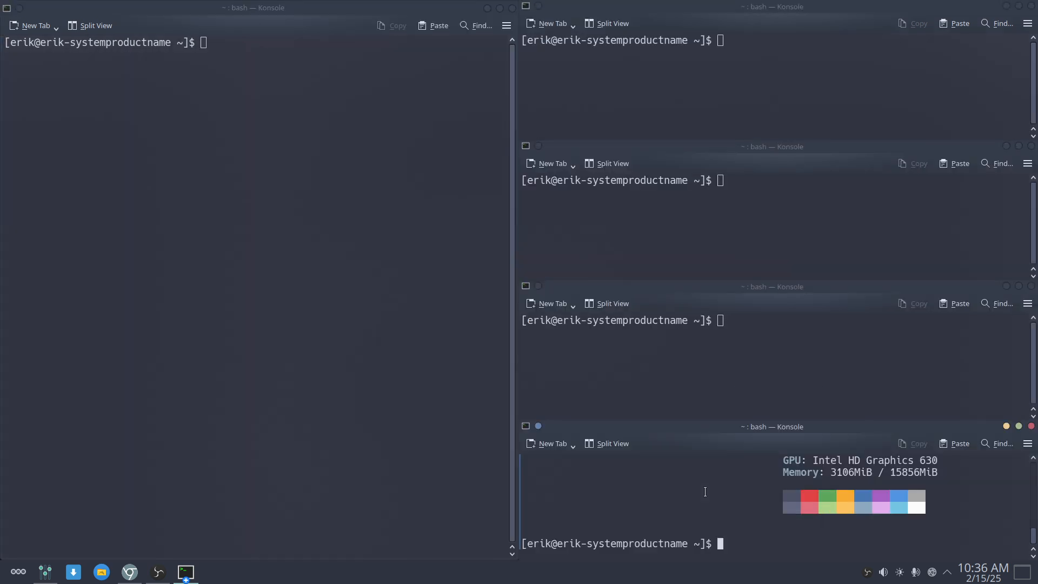
key("ctrl+d")
key("ctrl+d")
key("ctrl+d")
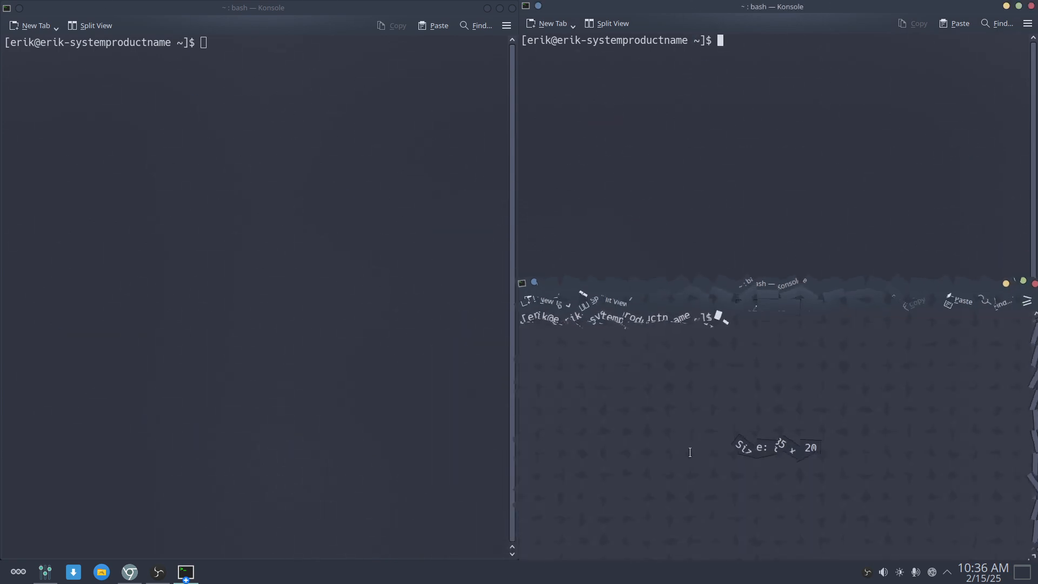
key("ctrl+d")
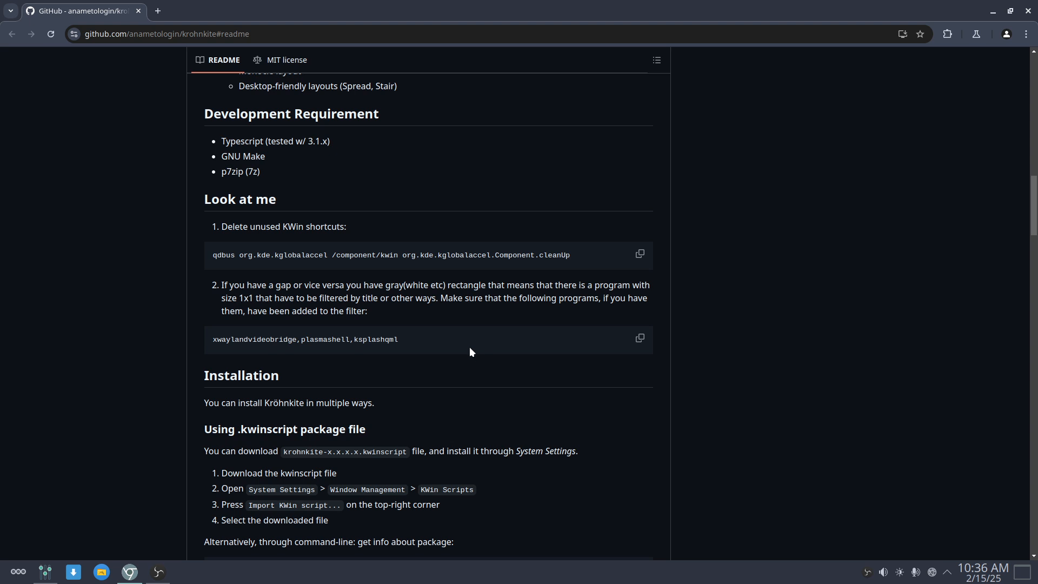
Step: Read the README's Installation section, and close the browser and the Krohnkite information dialog
scroll(467, 353, "down", 3)
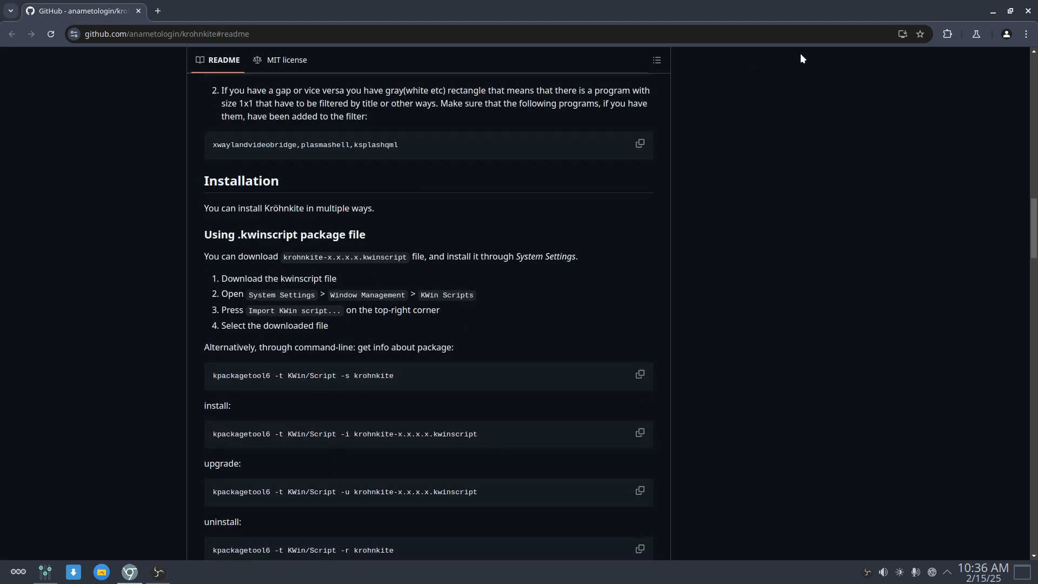
left_click(1028, 11)
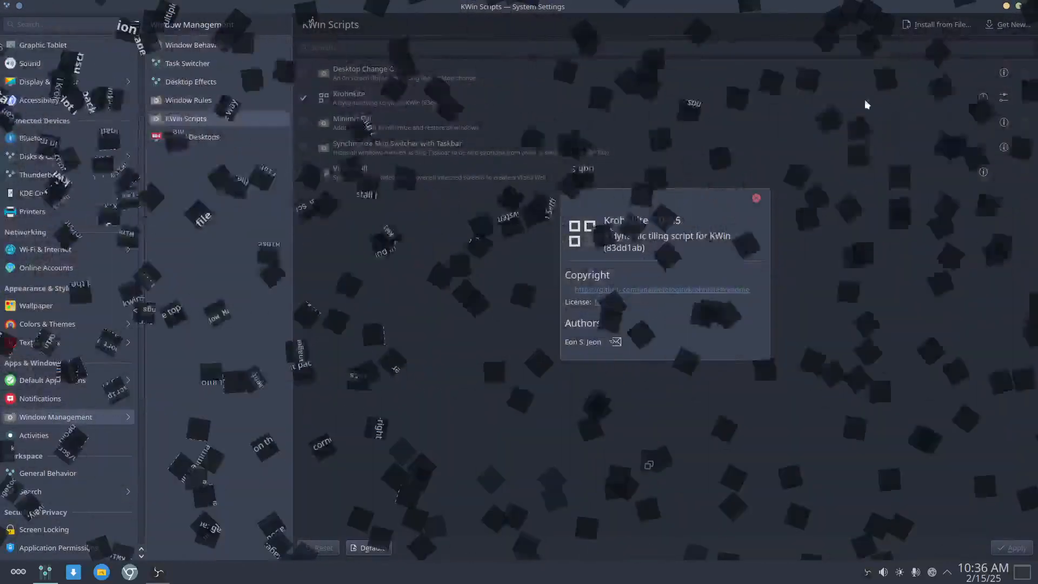
left_click(756, 198)
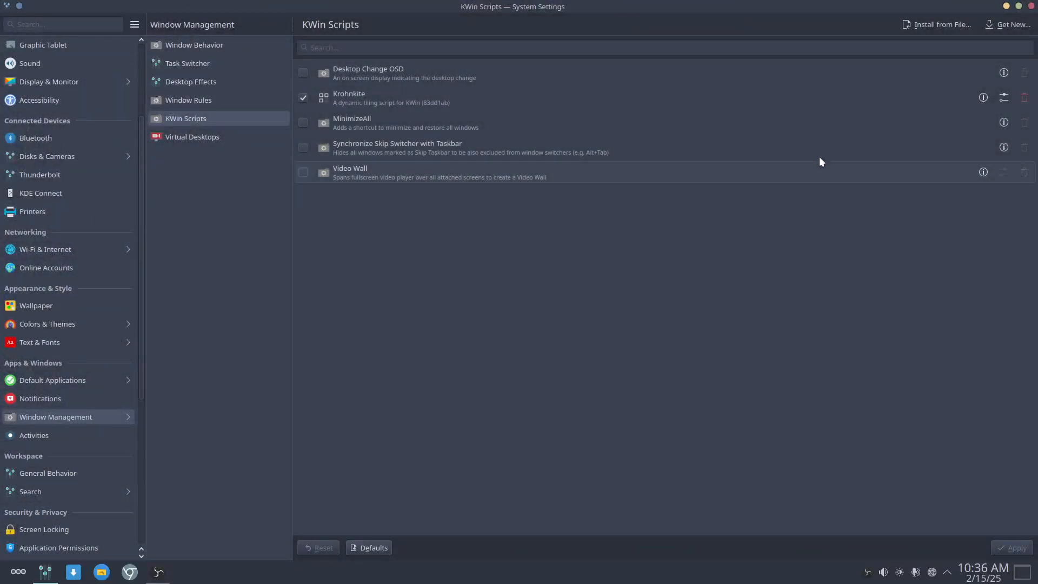
Step: Search the downloadable window manager scripts for "plasma tiling" and for "tiling", and close the download and System Settings windows
left_click(1015, 28)
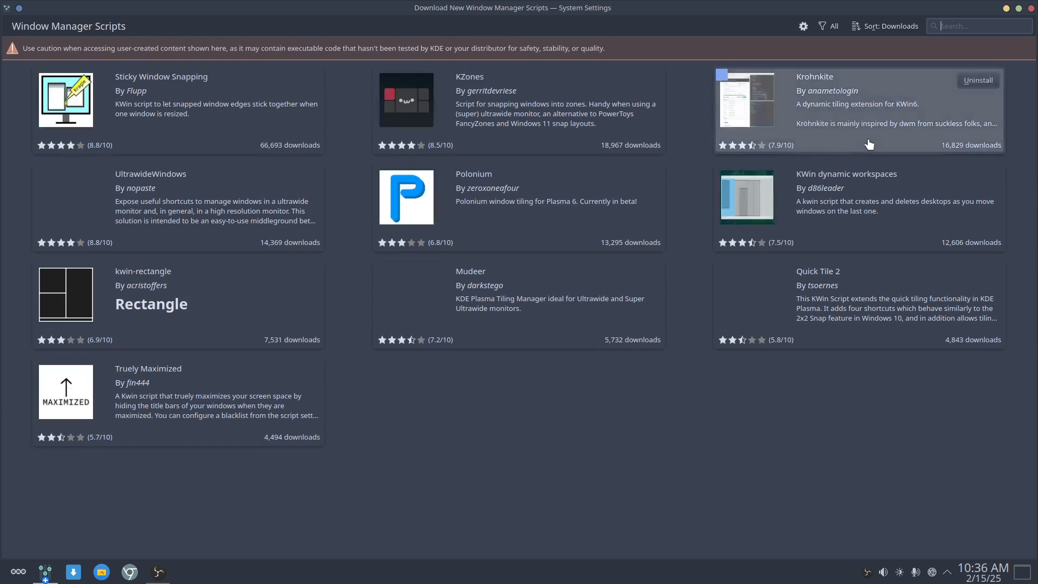
type("plasma tiling")
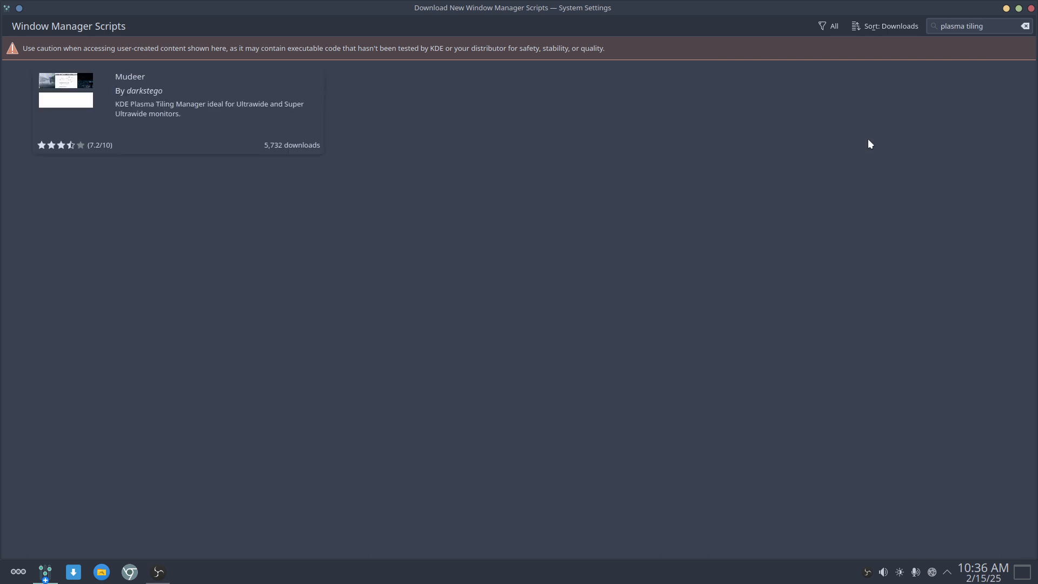
double_click(952, 27)
key("BackSpace")
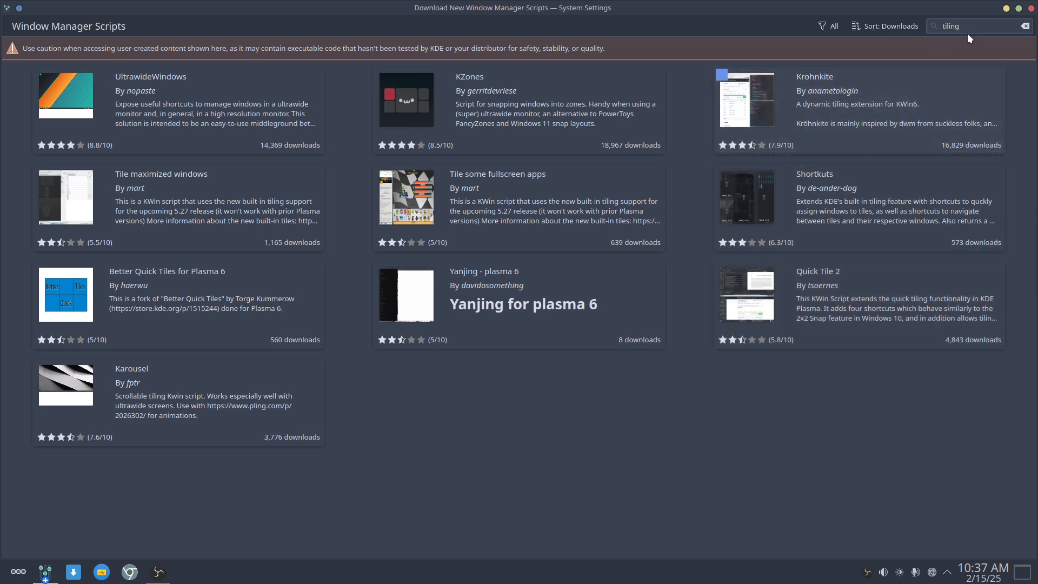
left_click(1031, 8)
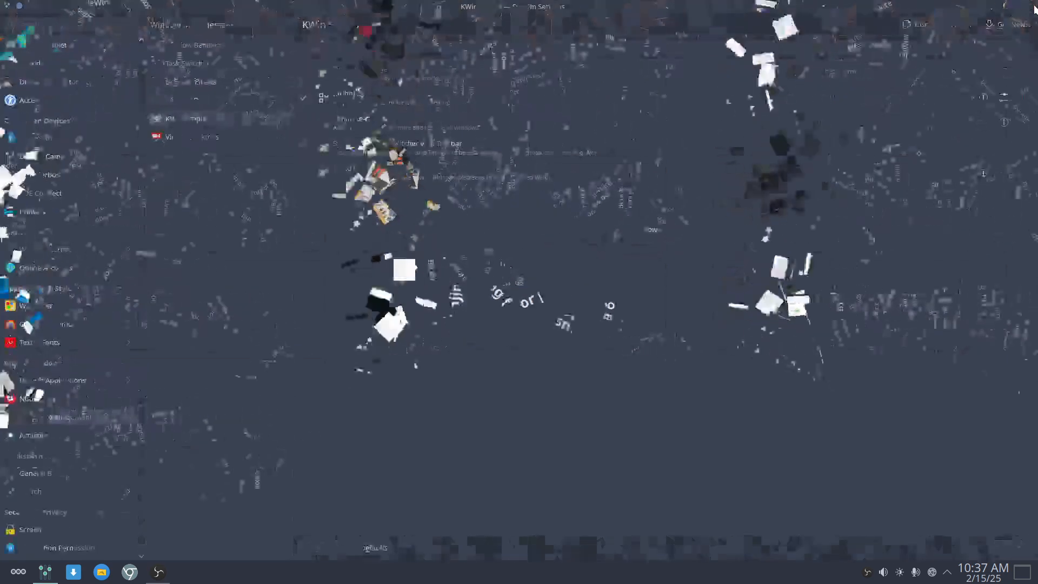
left_click(1031, 9)
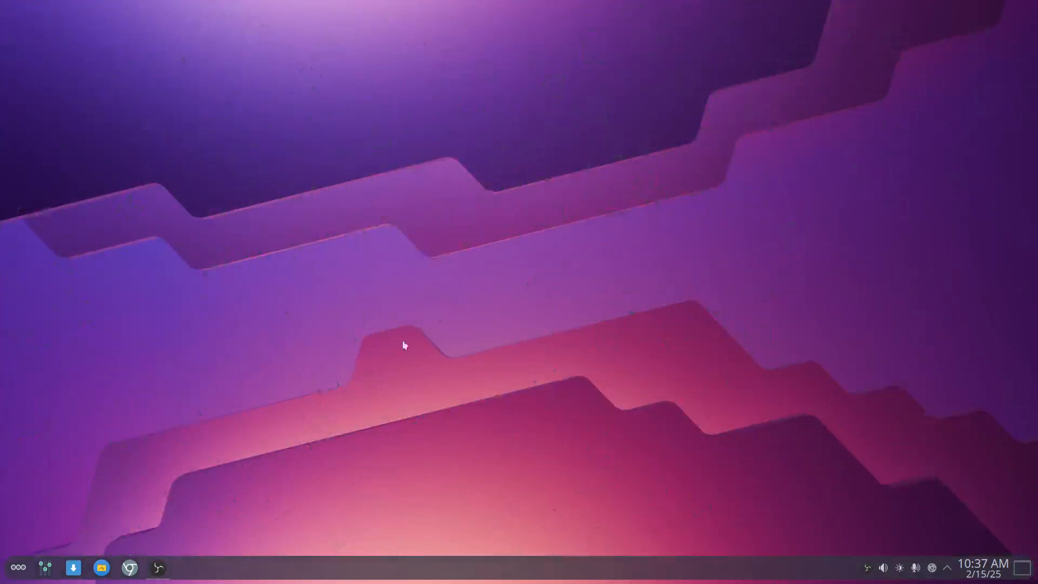
Step: Open System Settings at the Desktop Effects page of Window Management
left_click(48, 572)
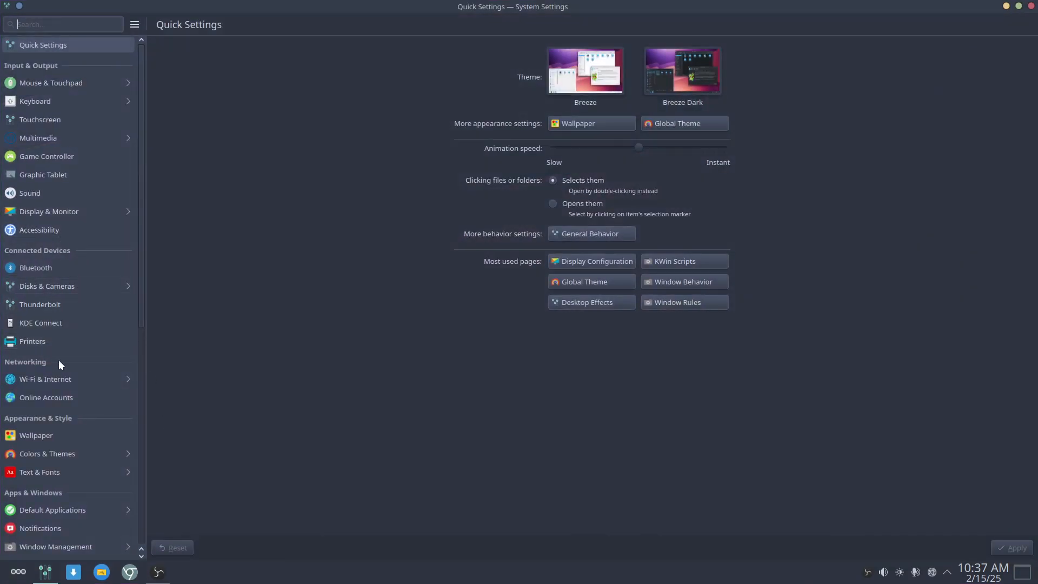
scroll(61, 382, "down", 4)
left_click(69, 416)
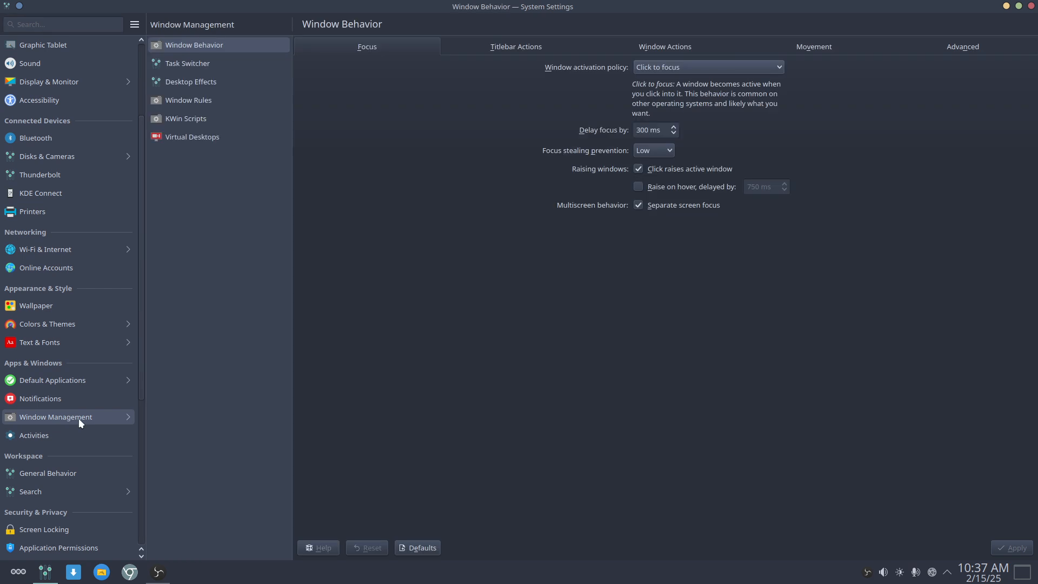
left_click(216, 86)
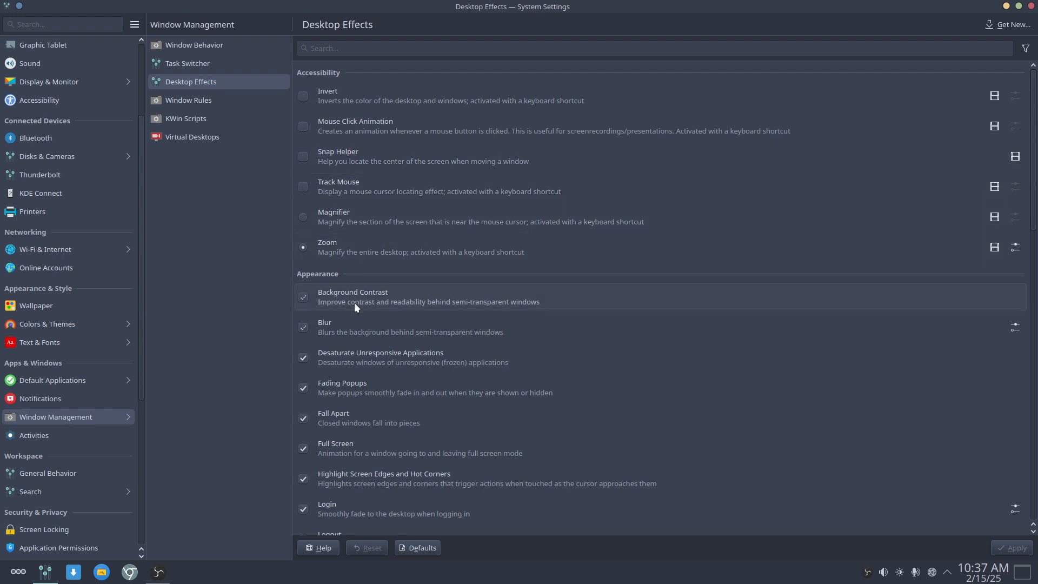
Step: Look through the Appearance effects and move the window briefly to try out Wobbly Windows
scroll(355, 321, "down", 4)
scroll(355, 322, "down", 5)
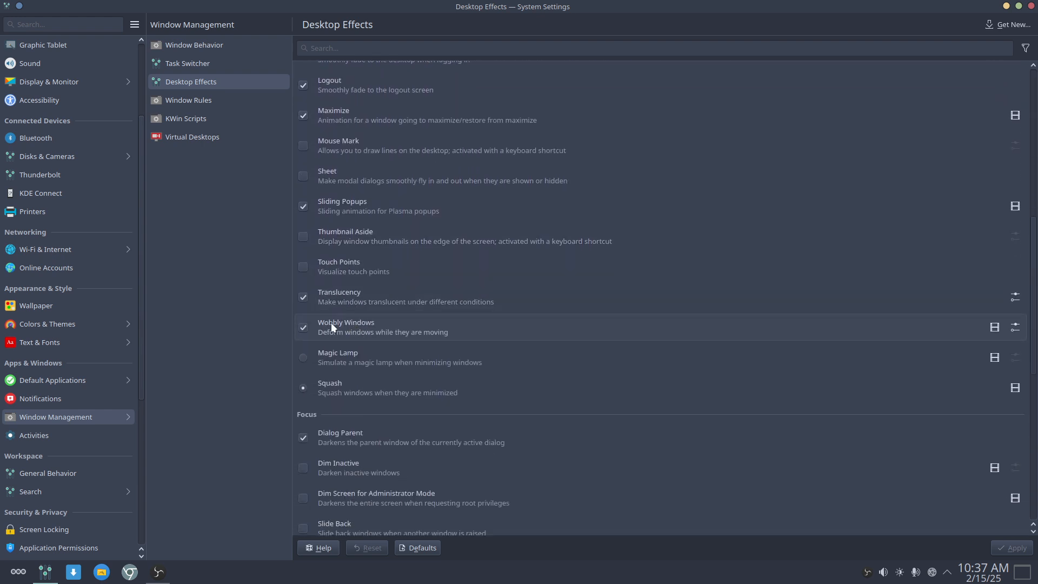
left_click_drag(541, 8, 530, 38)
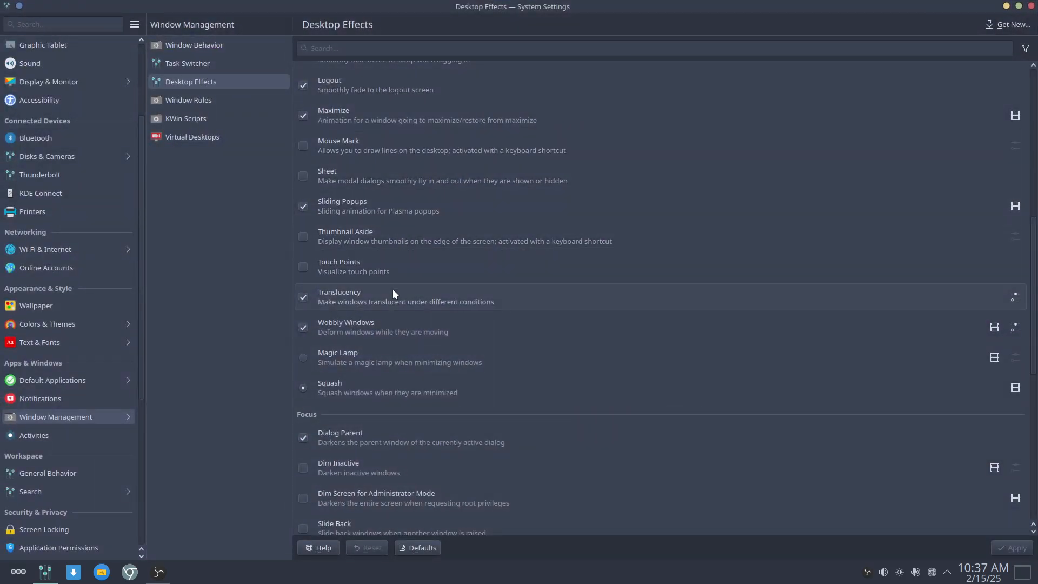
Step: Disable the Fall Apart desktop effect and apply the change
scroll(393, 289, "up", 5)
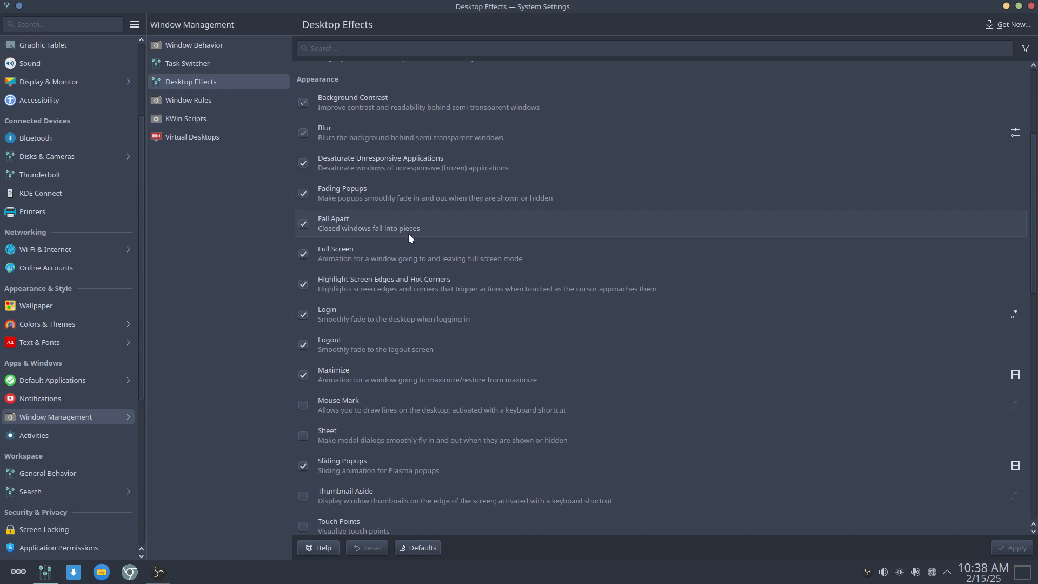
left_click(303, 224)
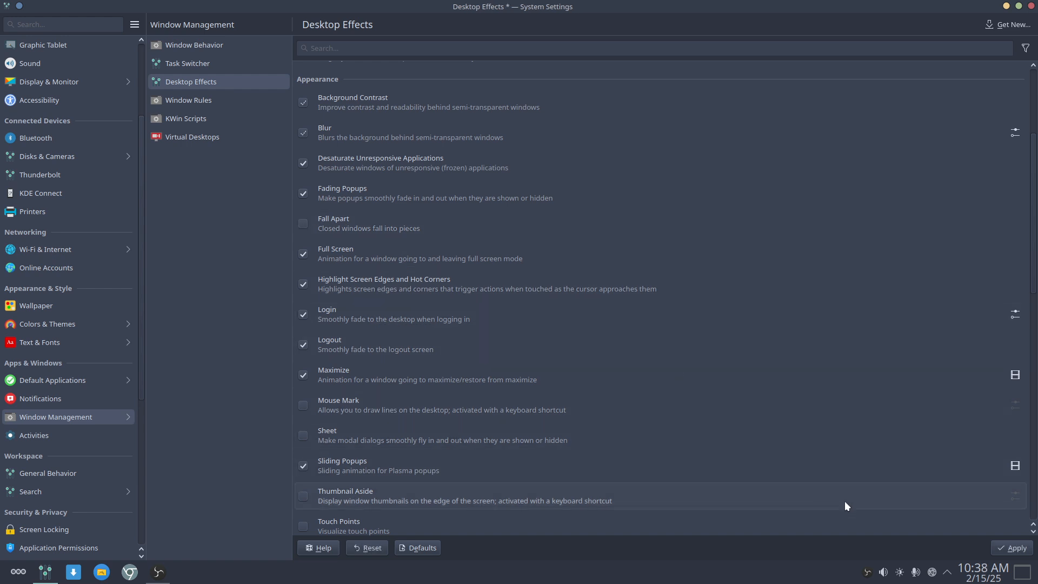
left_click(1010, 549)
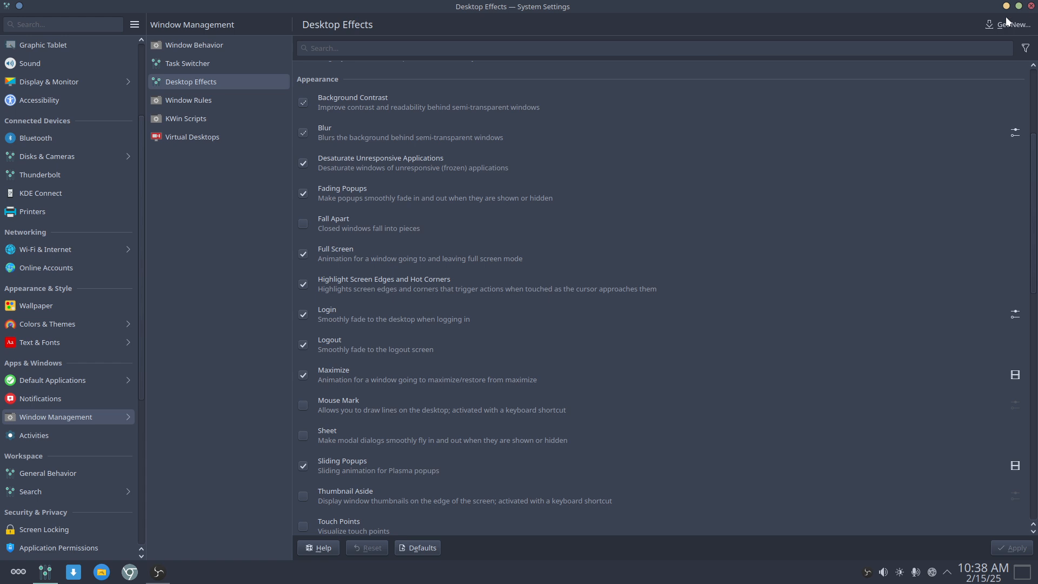
Step: View the Quick Settings page and the installed global themes
scroll(71, 315, "up", 5)
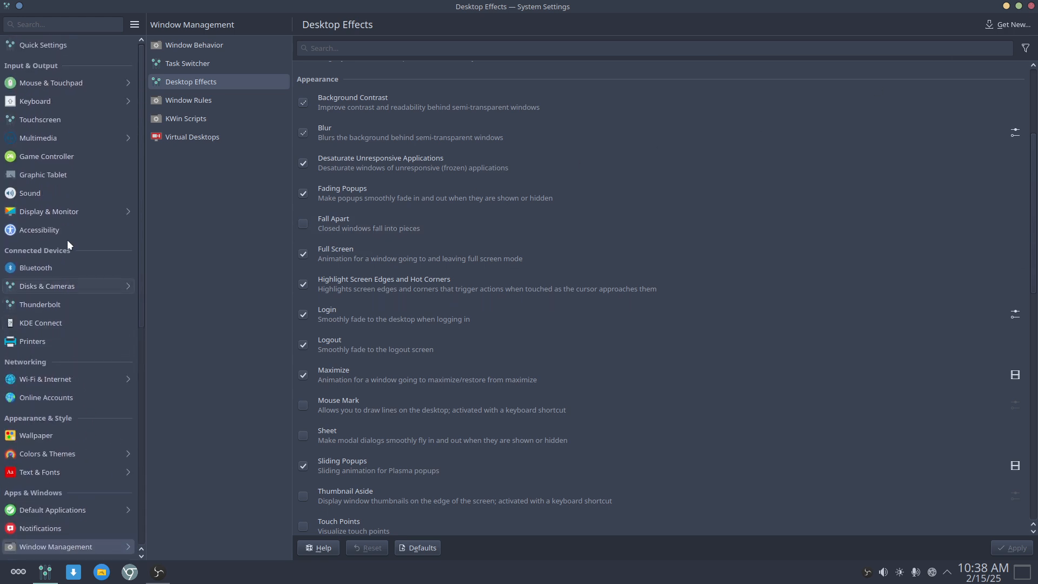
left_click(54, 47)
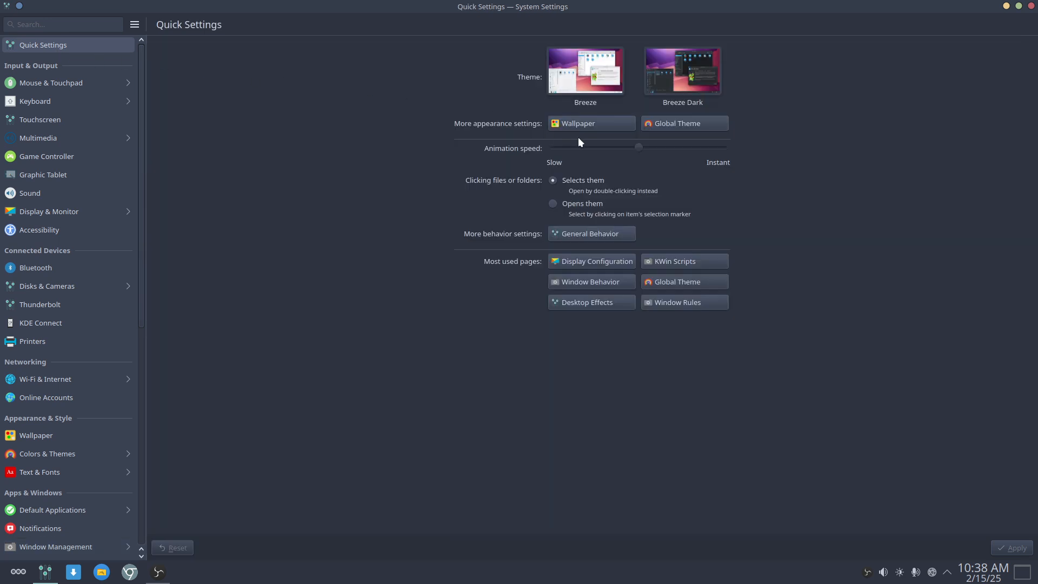
left_click(683, 130)
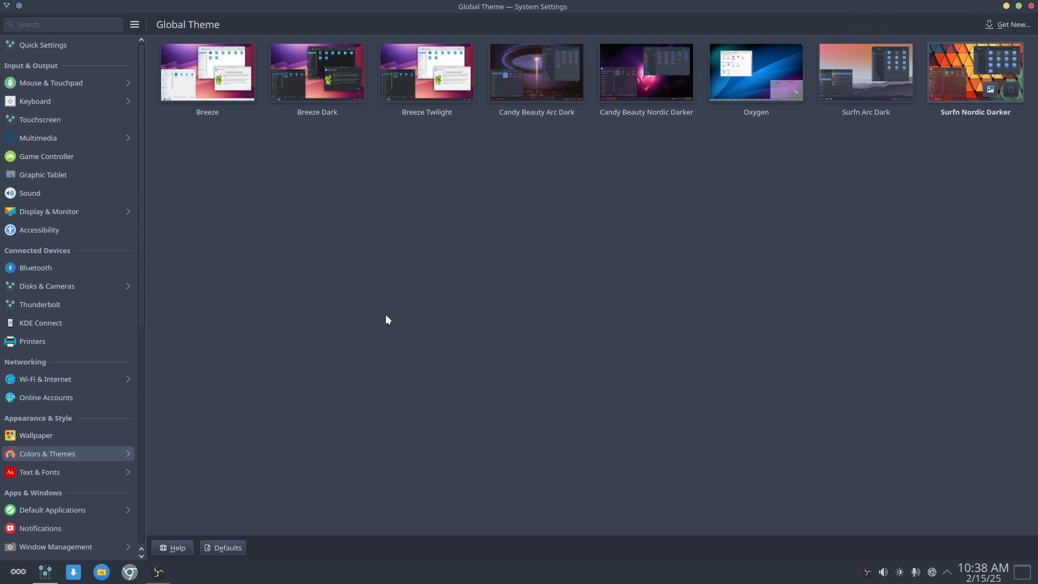
Step: Open the display configuration and check the settings of both ASUS VX279 monitors
left_click(62, 212)
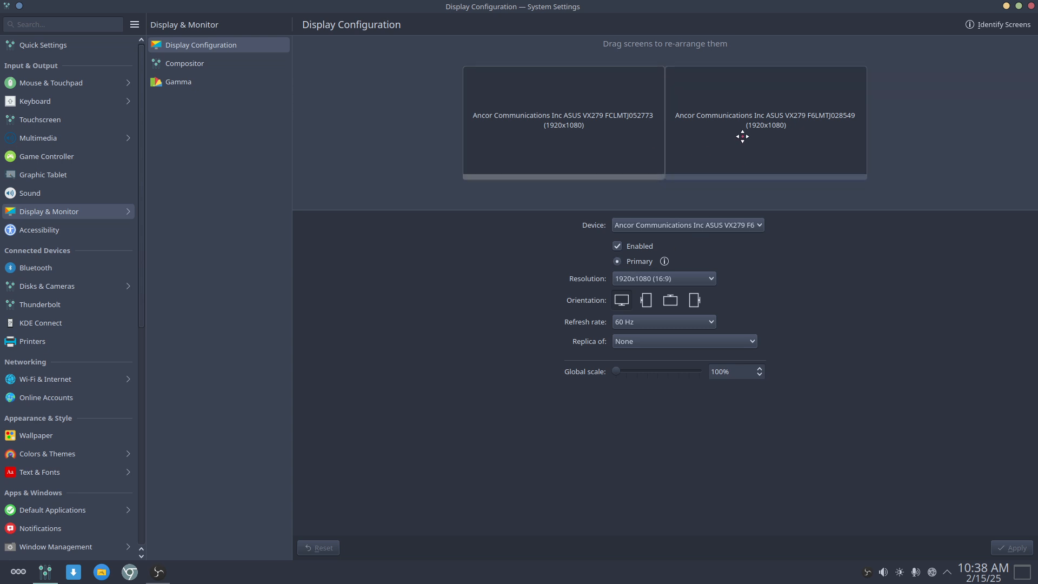
left_click(624, 144)
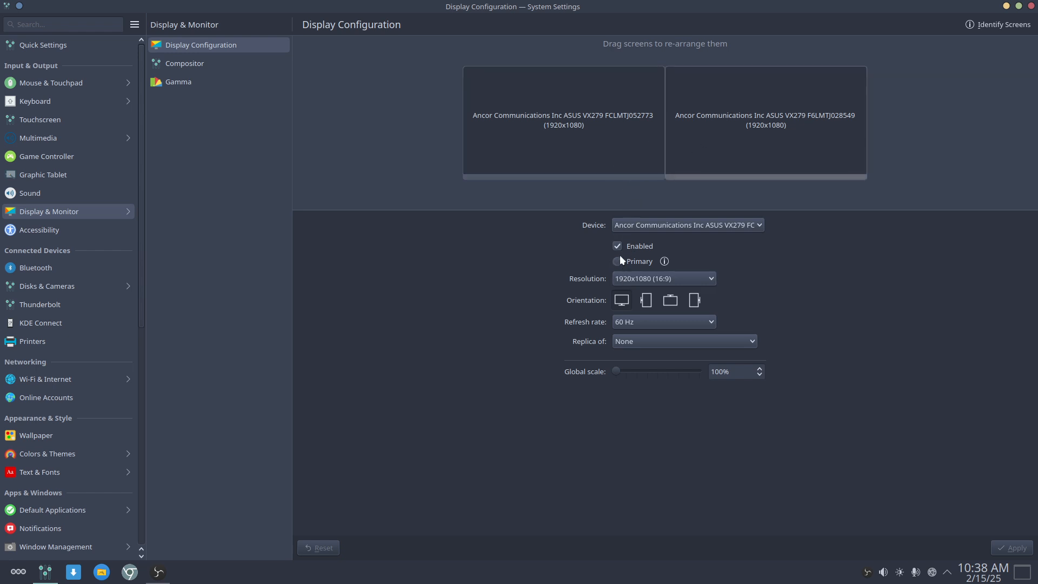
left_click(694, 171)
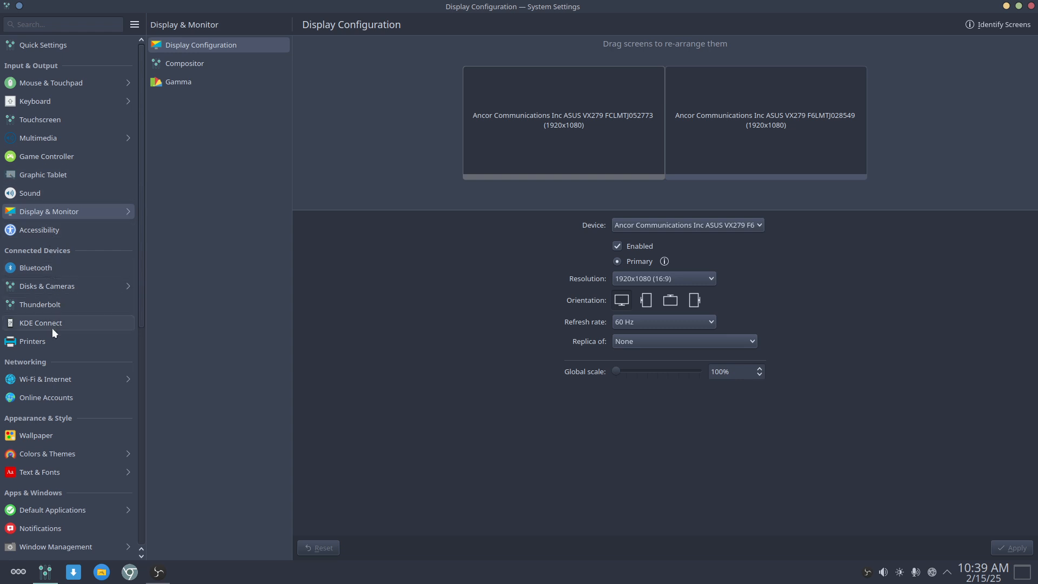
Step: Set automatic screen locking to Never and apply the change
scroll(50, 485, "down", 4)
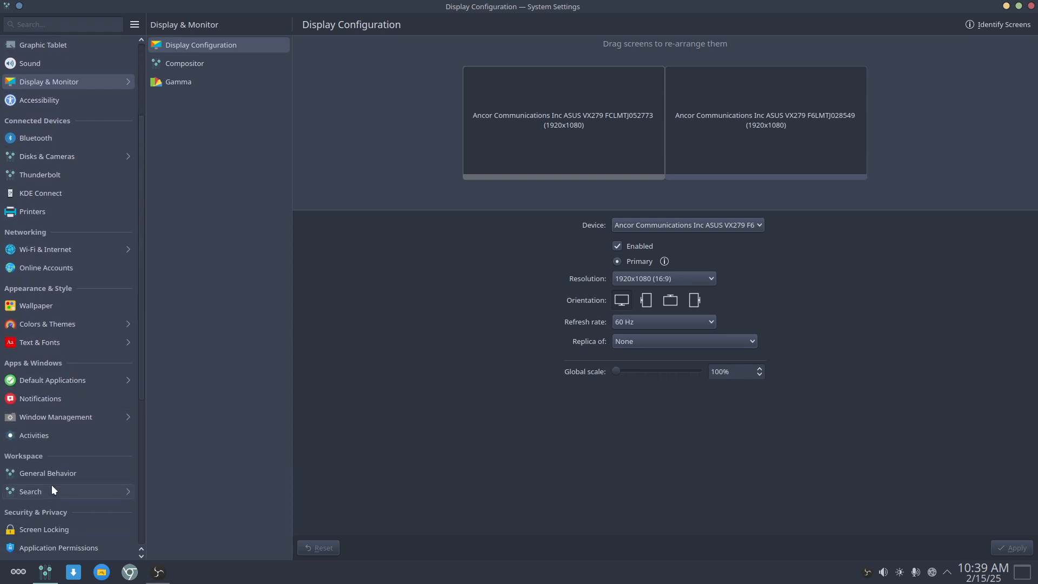
scroll(51, 485, "down", 4)
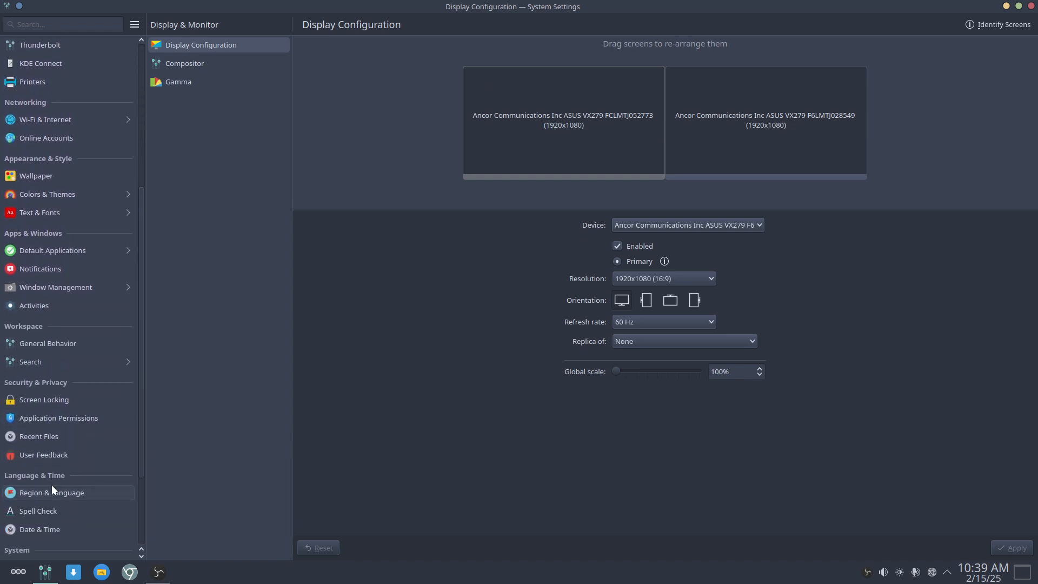
left_click(47, 400)
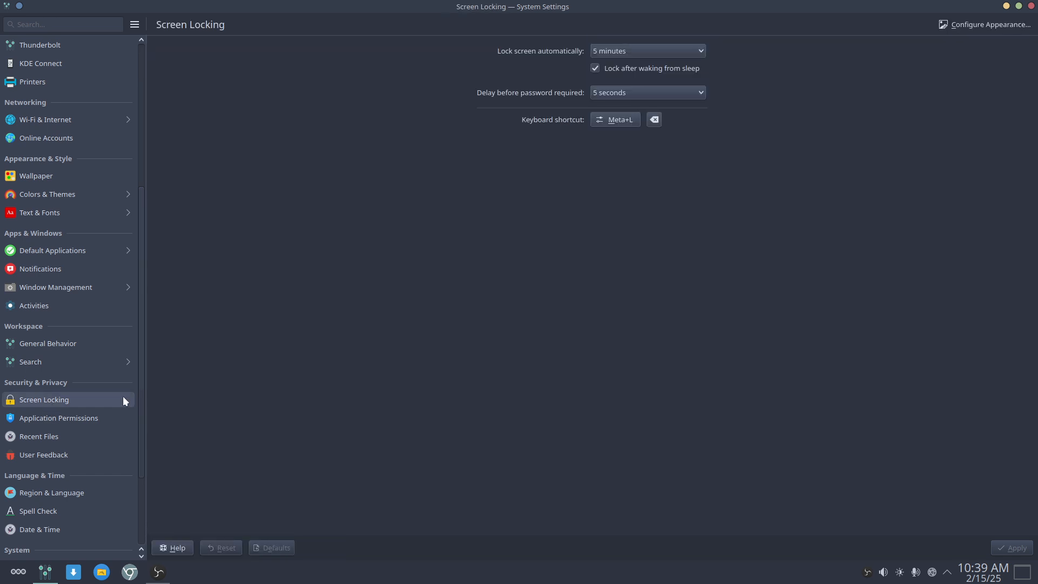
left_click(703, 47)
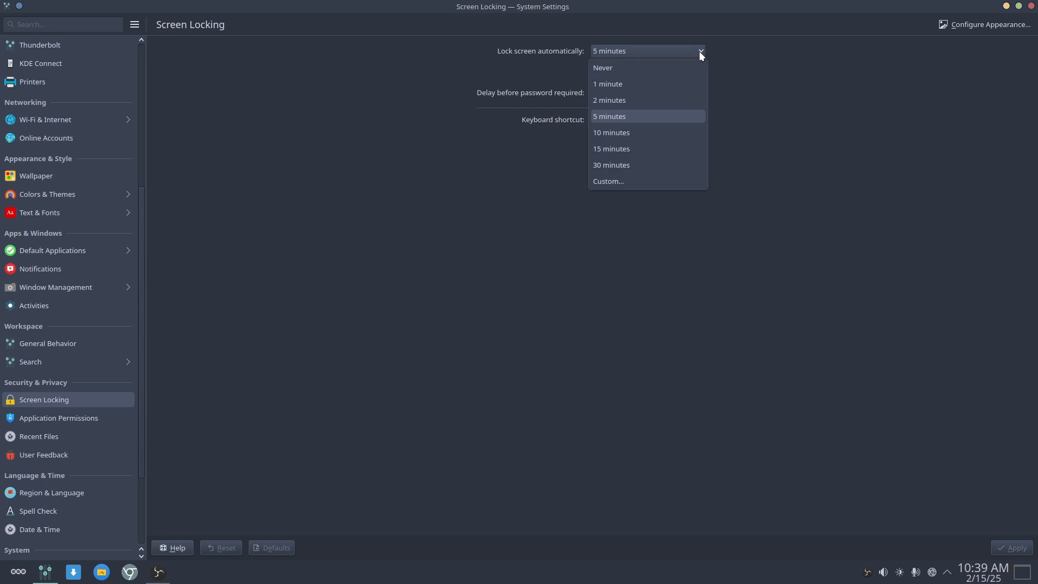
left_click(673, 68)
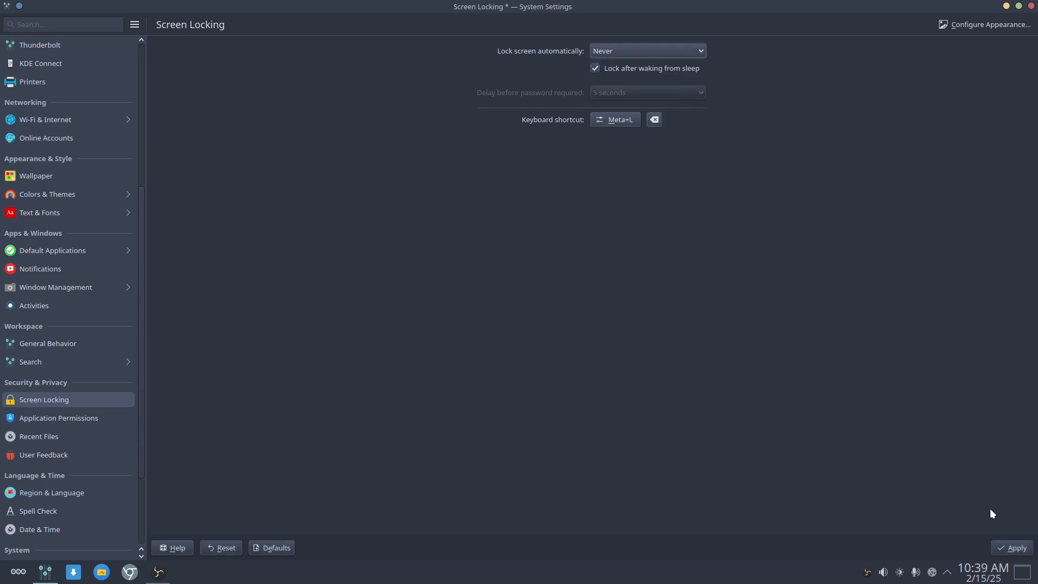
left_click(1009, 548)
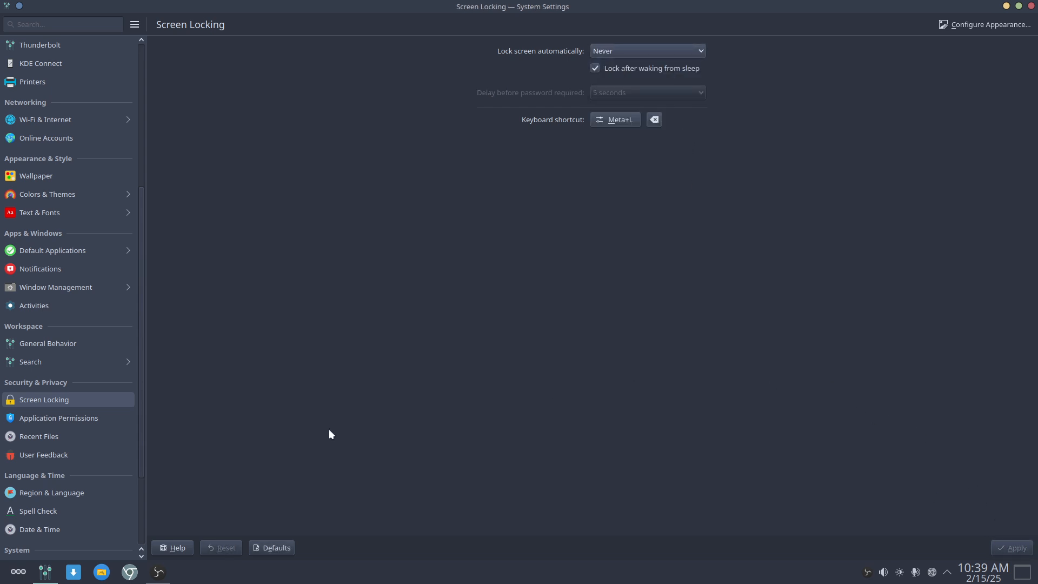
Step: In the Power Management settings, set the suspend action when inactive to Do nothing
left_click(47, 419)
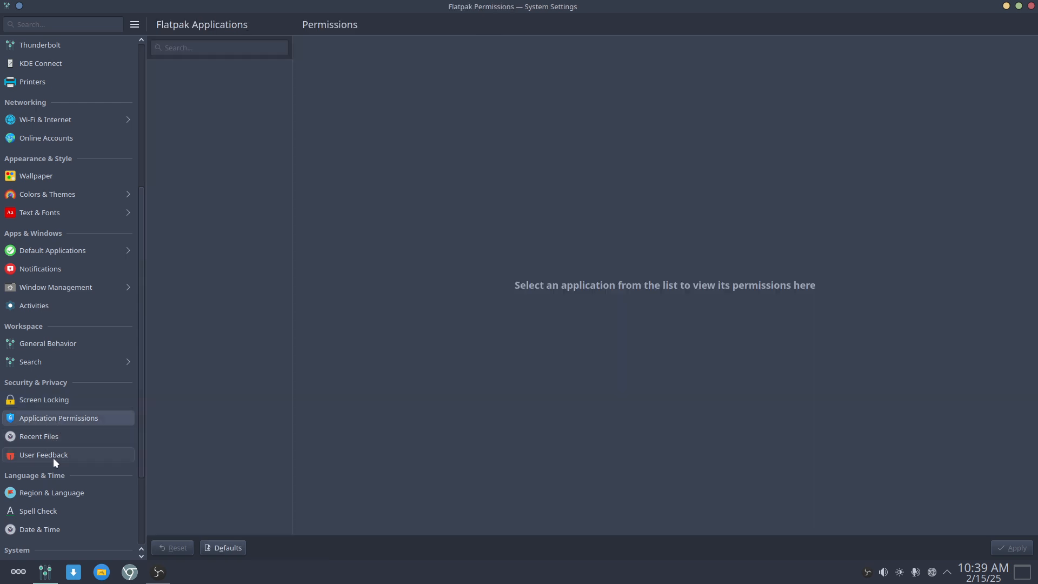
scroll(53, 459, "down", 4)
left_click(106, 466)
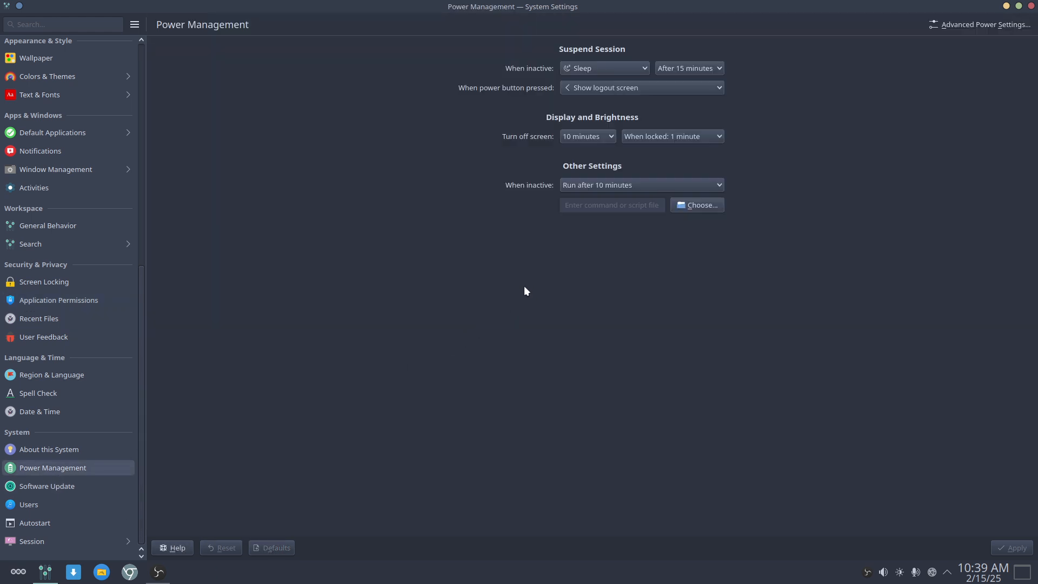
left_click(642, 68)
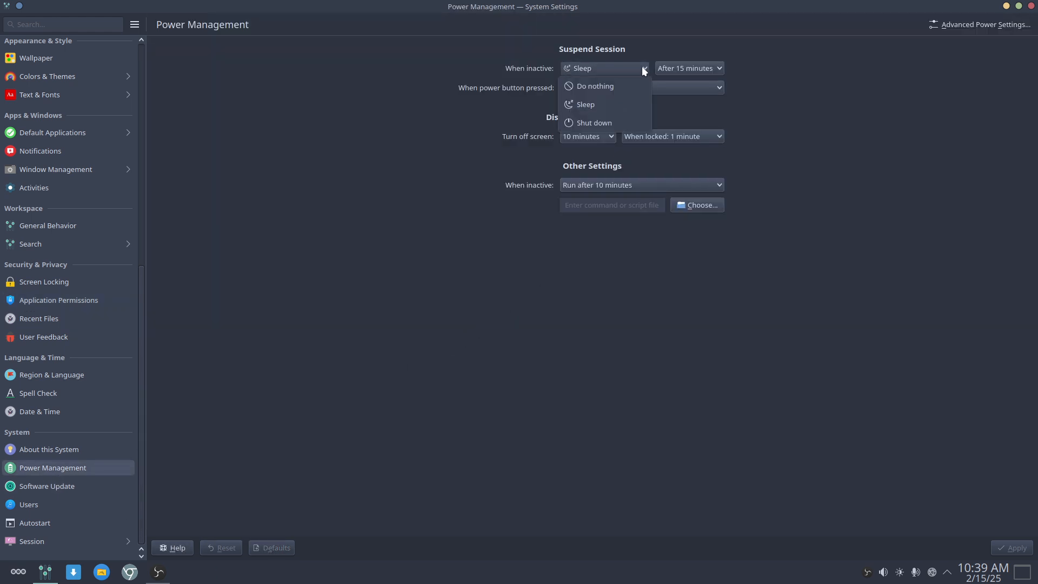
left_click(631, 87)
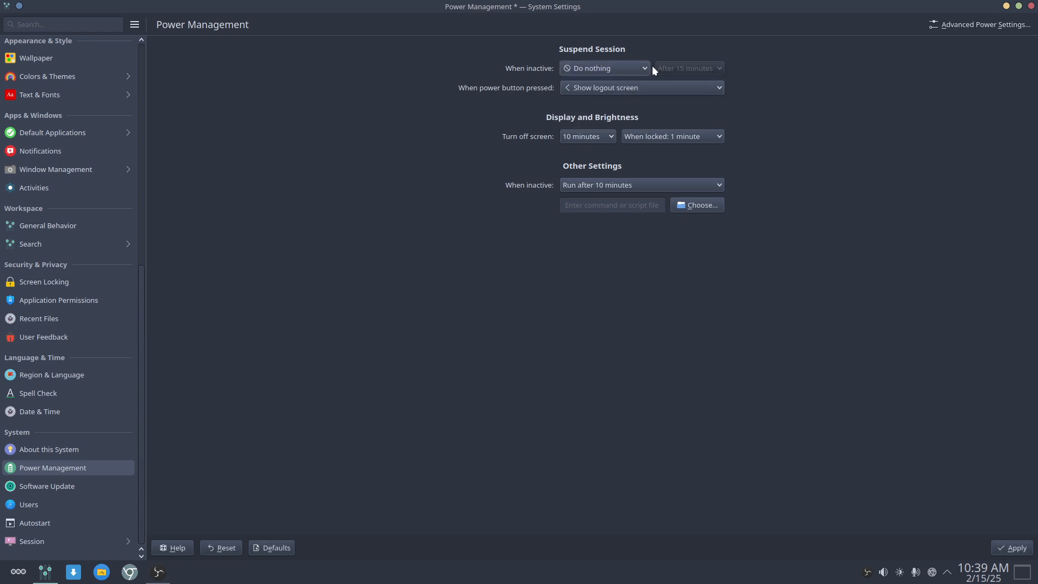
left_click(648, 69)
left_click(648, 67)
Step: Set the power button action to Shut down and apply the power management changes
left_click(613, 91)
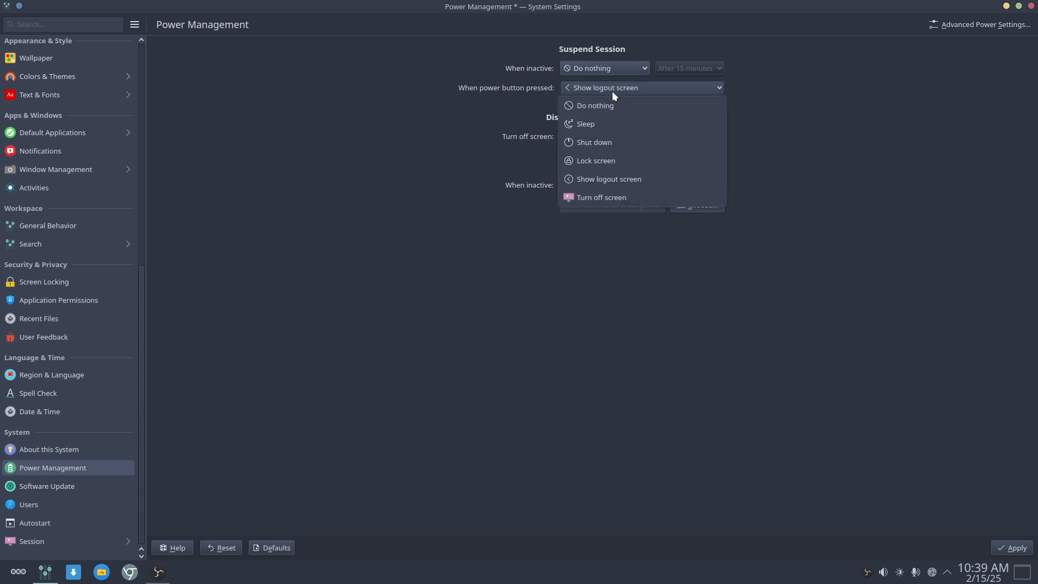
left_click(609, 144)
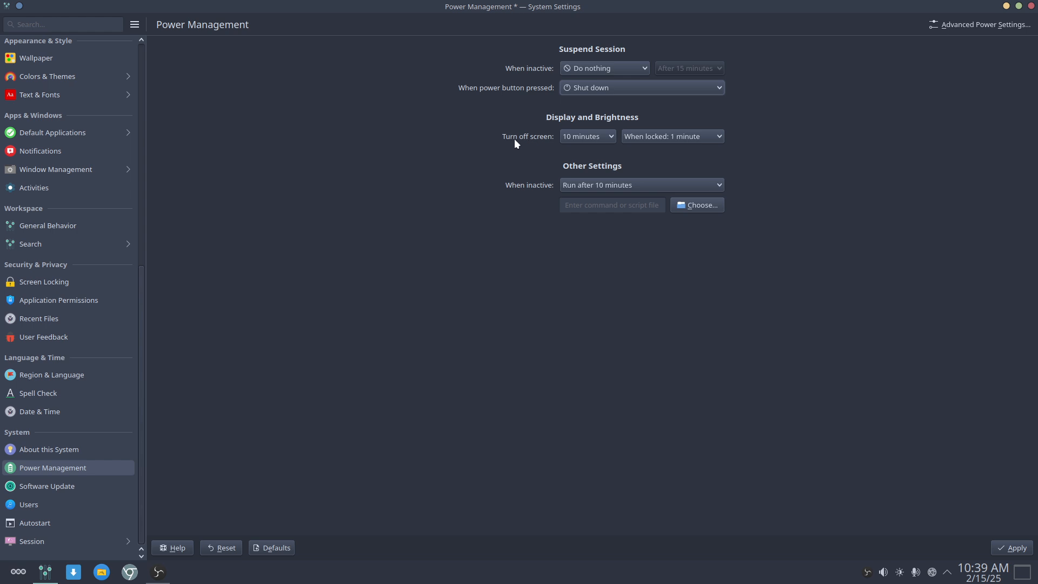
left_click(660, 135)
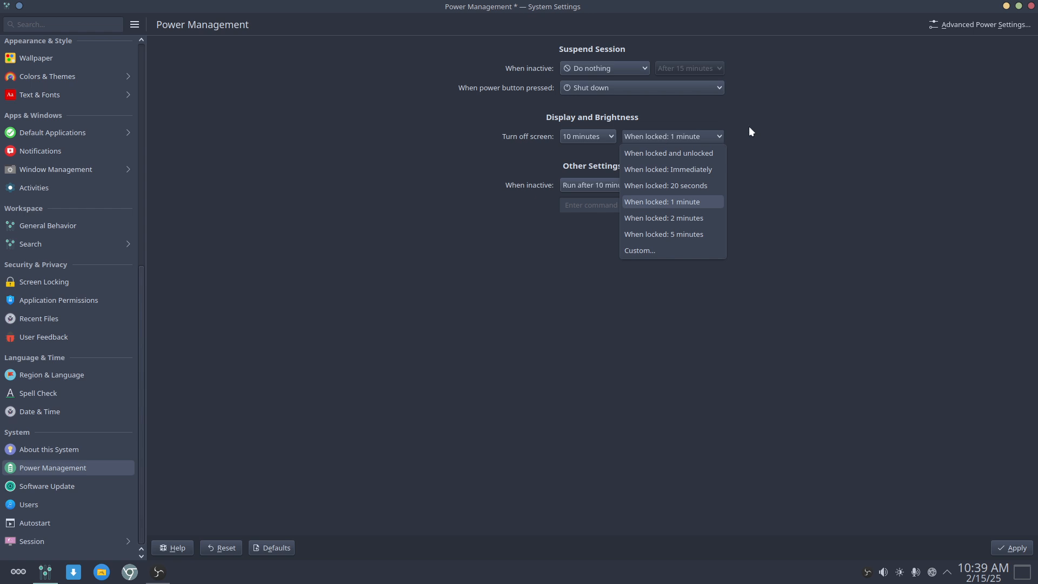
left_click(777, 142)
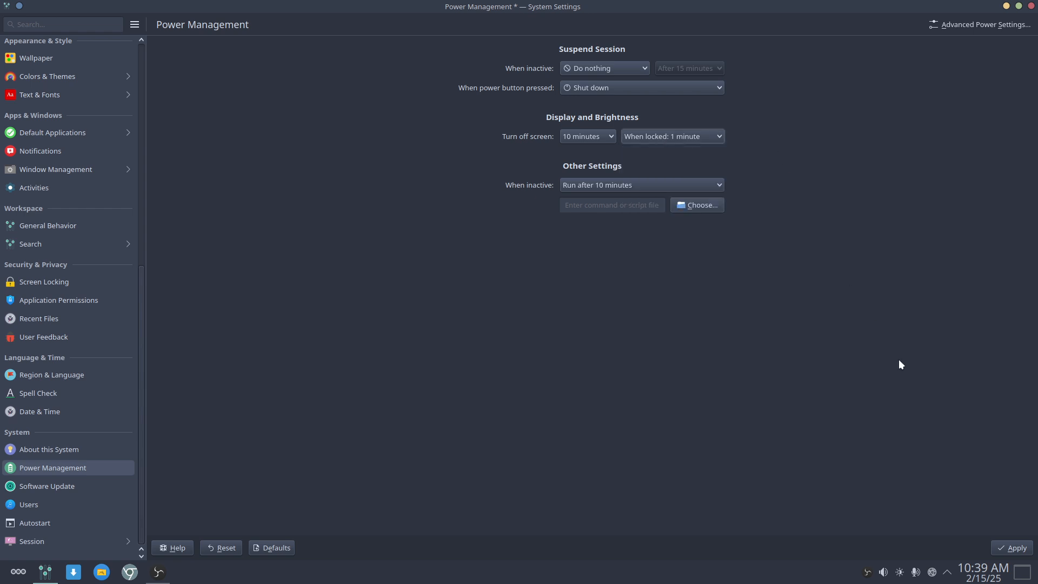
left_click(1010, 550)
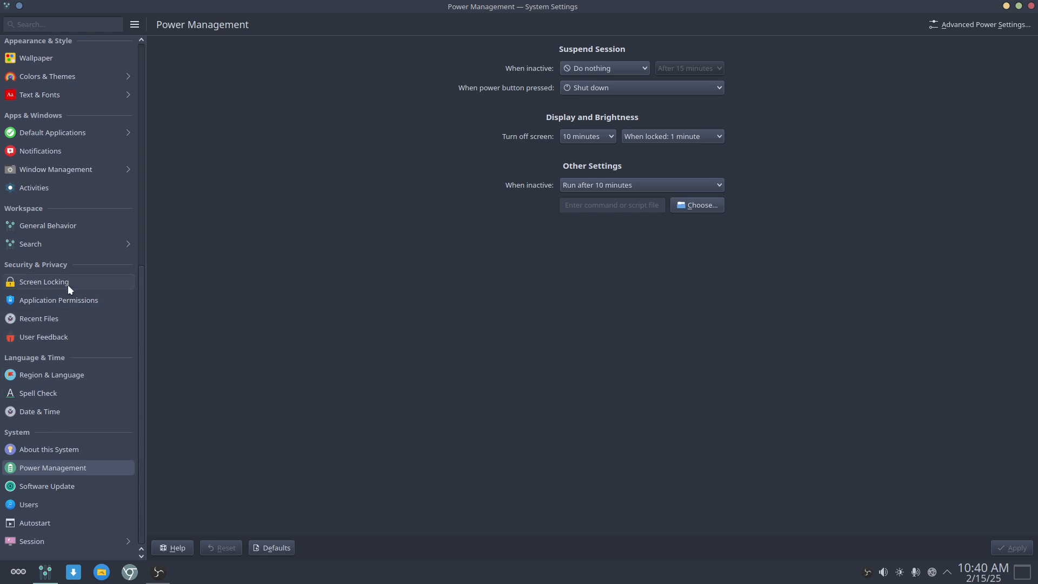
Step: Search the settings for "num" and open the Keyboard page from the results
scroll(67, 285, "up", 5)
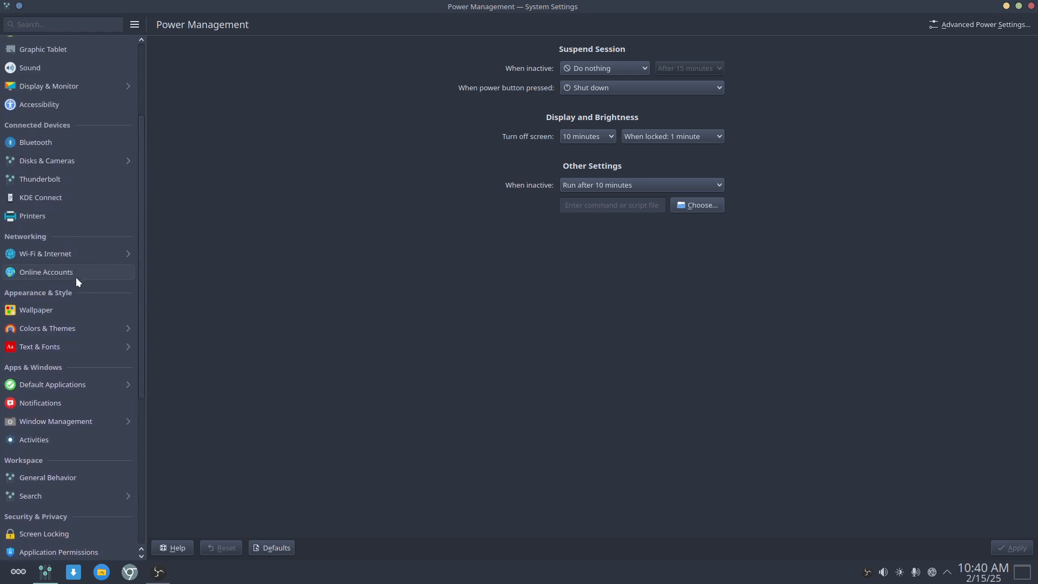
scroll(76, 277, "up", 3)
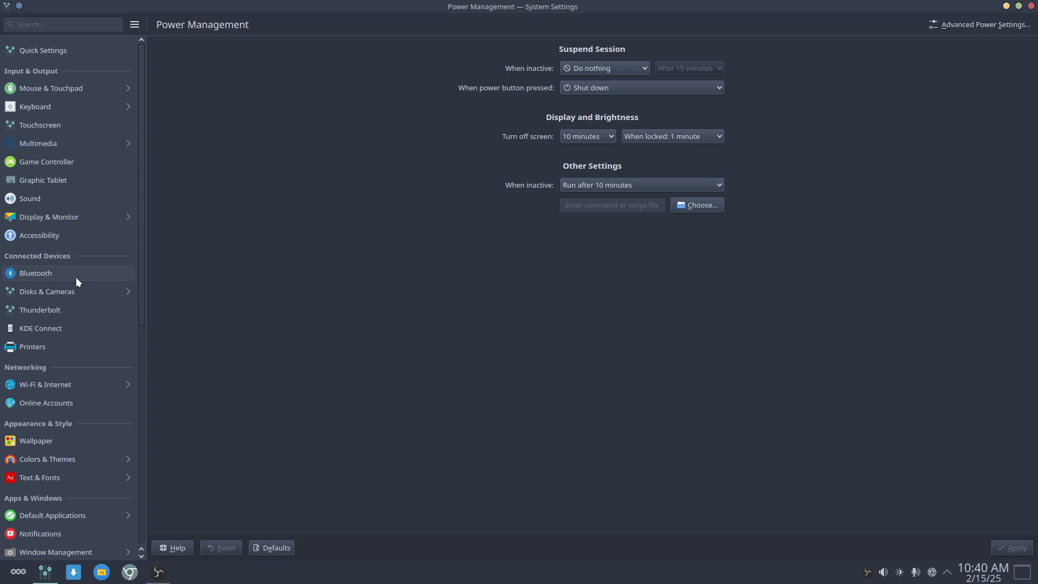
scroll(75, 277, "down", 1)
left_click(35, 30)
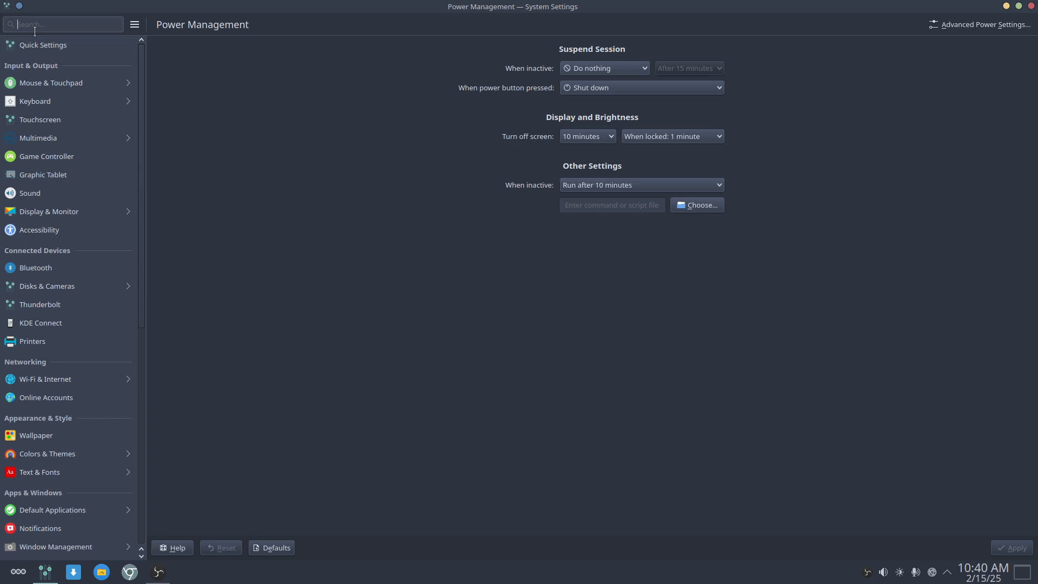
type("numl")
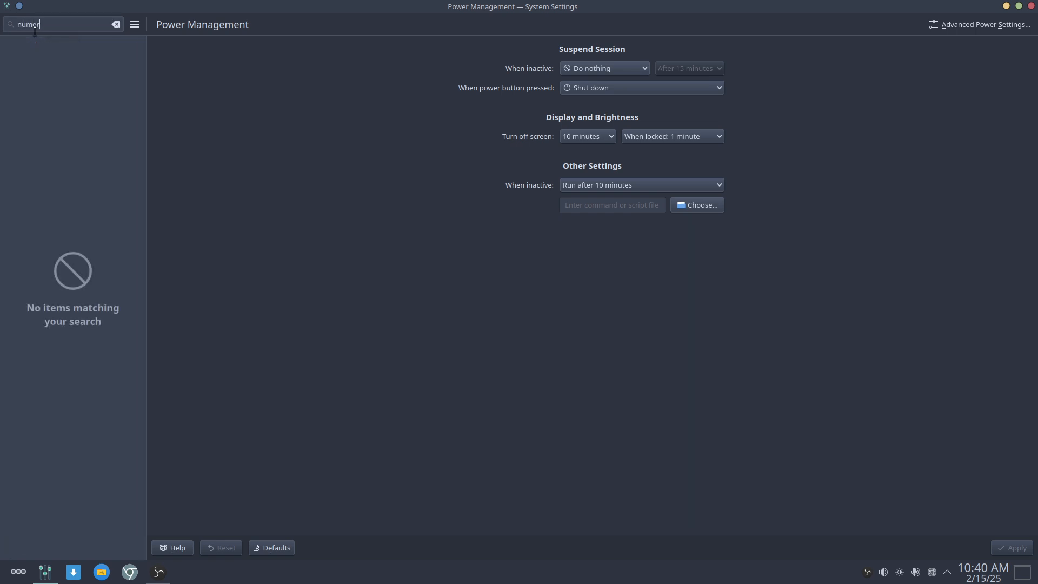
key("BackSpace")
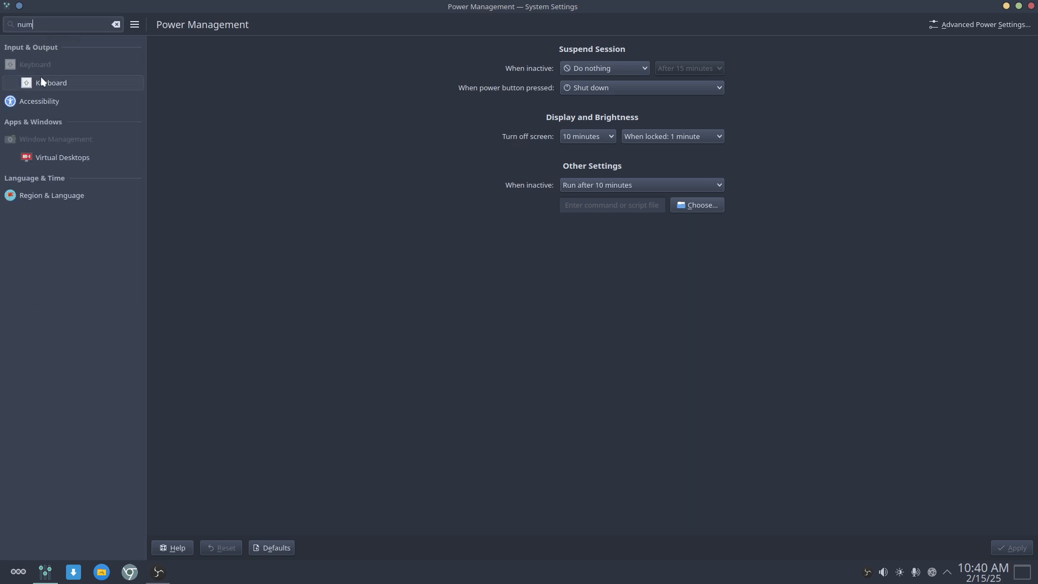
left_click(53, 84)
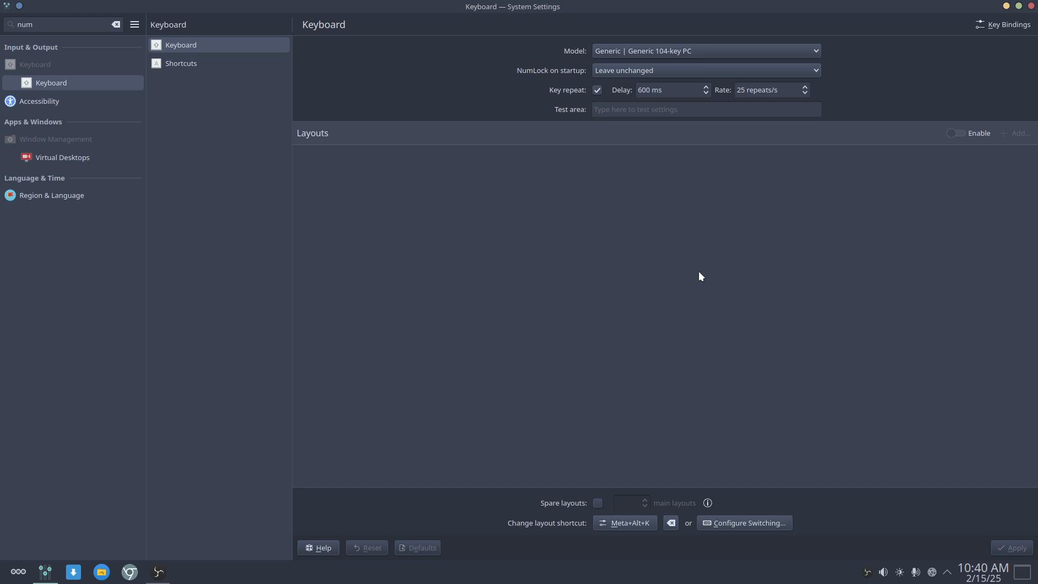
Step: Browse the keyboard Shortcuts list of applications, system services and common actions
left_click(200, 64)
scroll(352, 304, "down", 5)
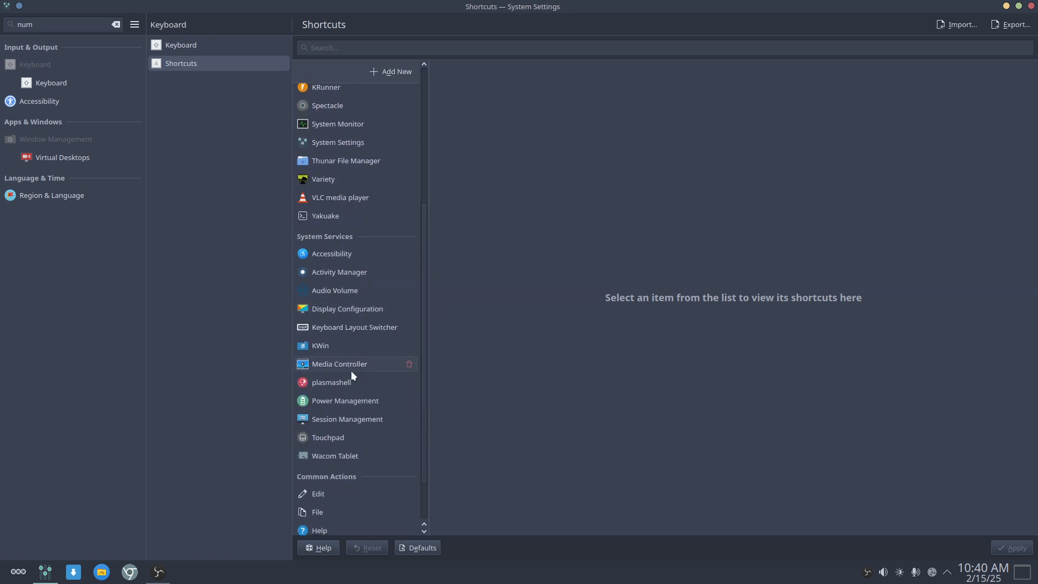
scroll(351, 313, "down", 1)
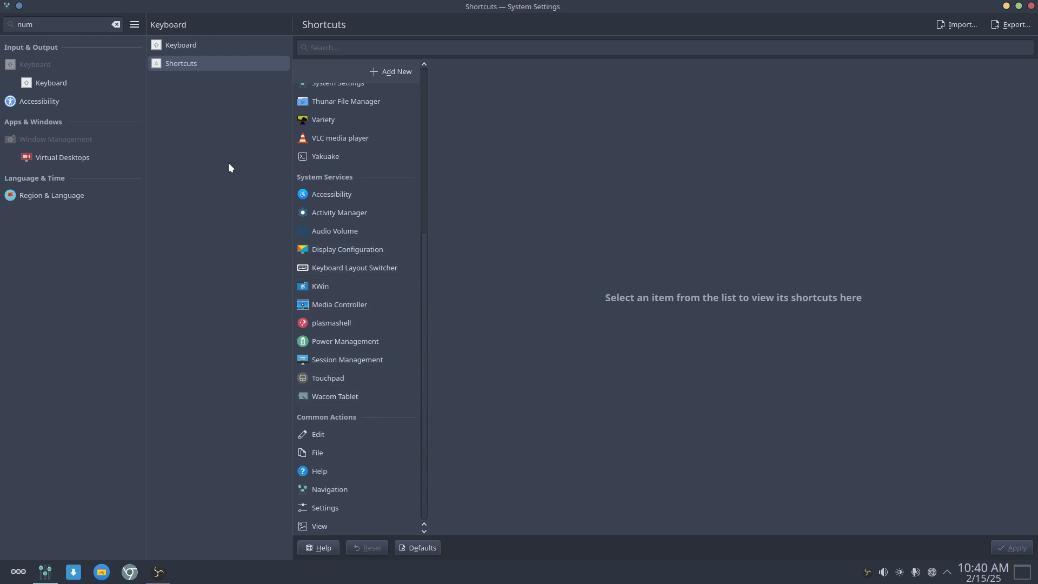
scroll(312, 170, "up", 3)
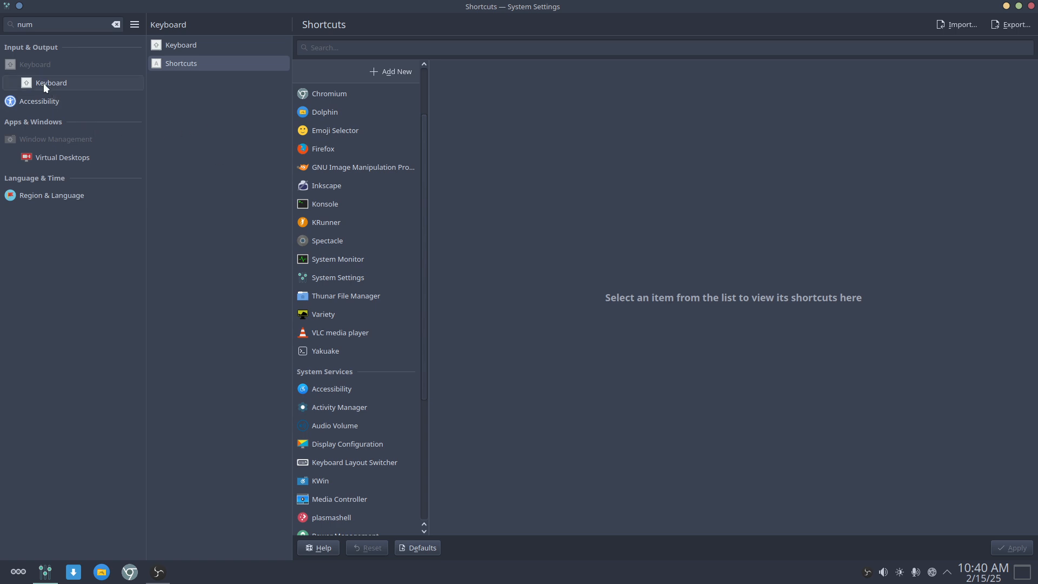
Step: Search the settings for "numlo" and open the matching Keyboard page
left_click(41, 24)
left_click_drag(33, 24, 12, 24)
type("num ")
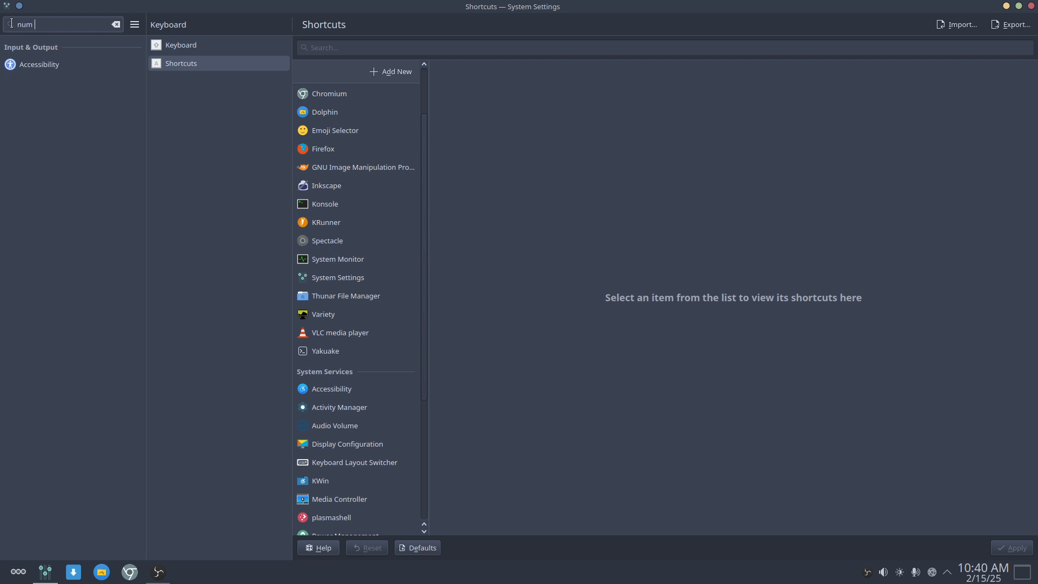
type("lo")
key("BackSpace")
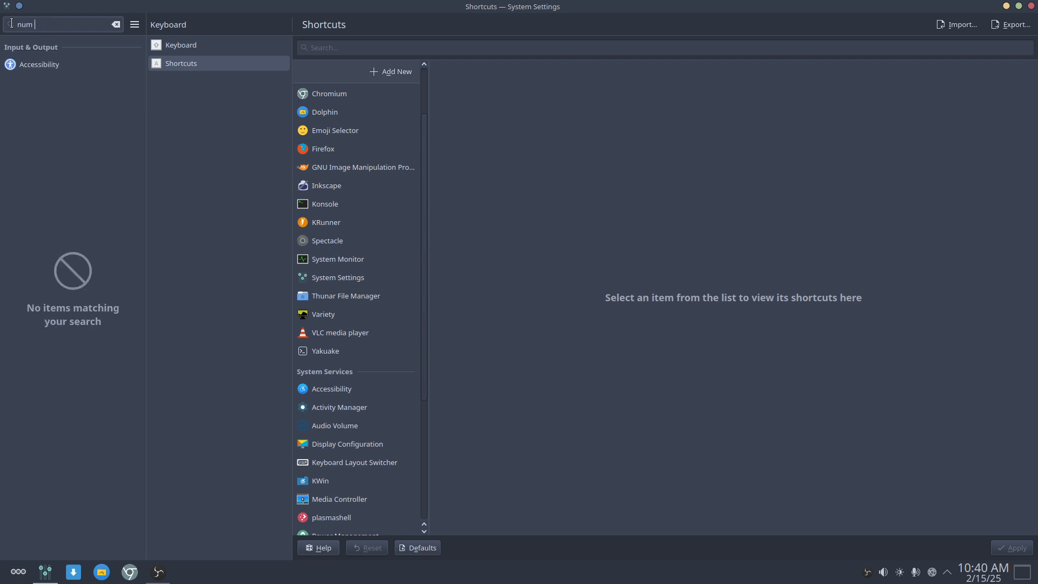
type("o")
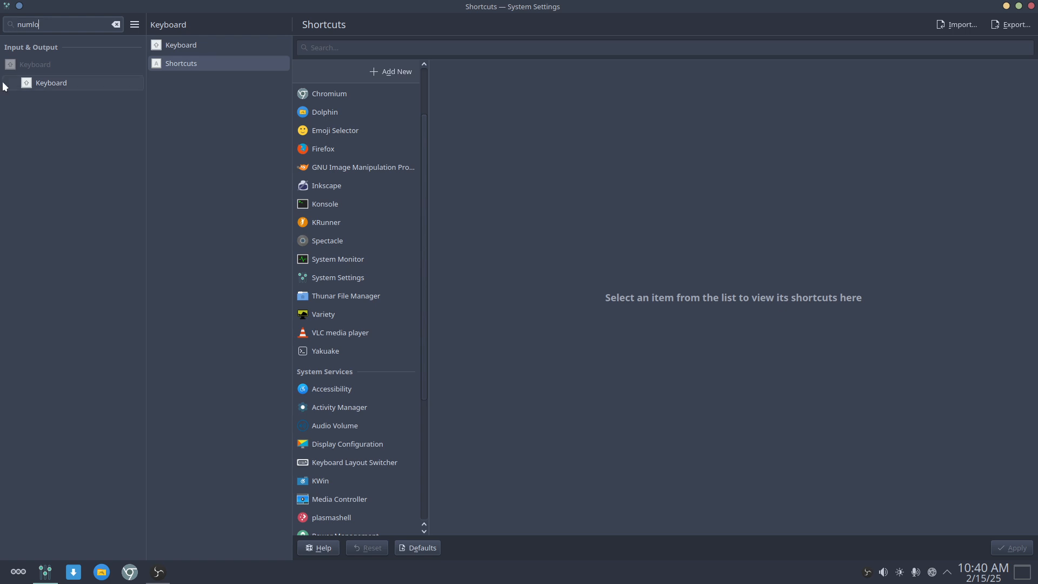
left_click(35, 83)
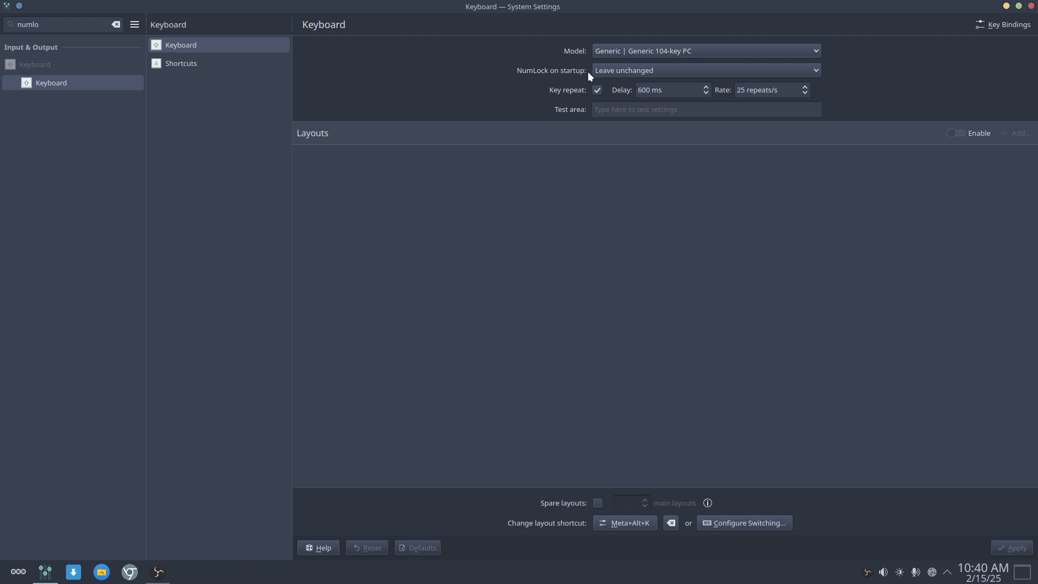
Step: Set NumLock on startup to Turn on, apply the change and close System Settings
left_click(623, 70)
left_click(623, 85)
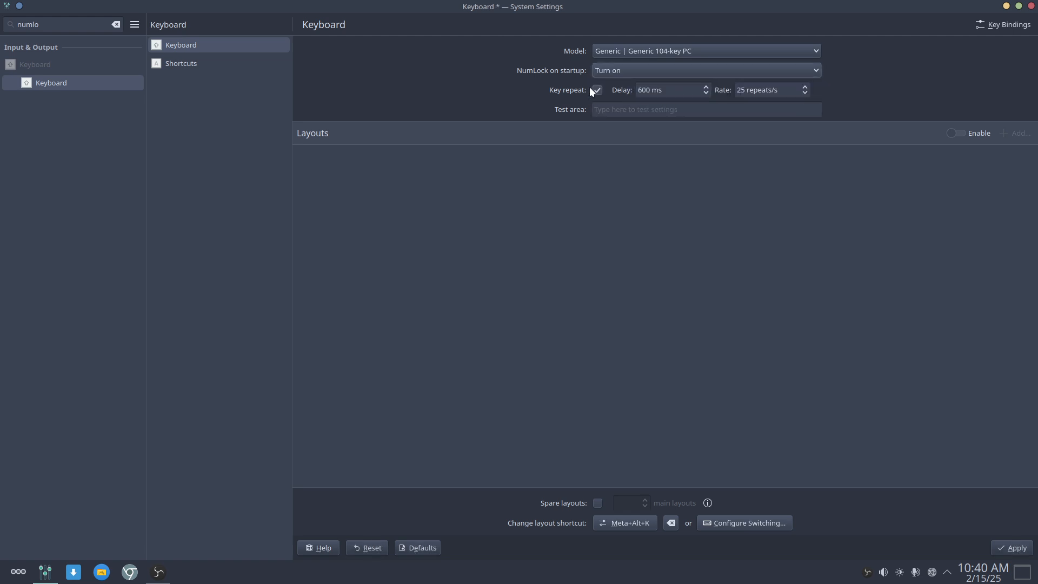
left_click(601, 72)
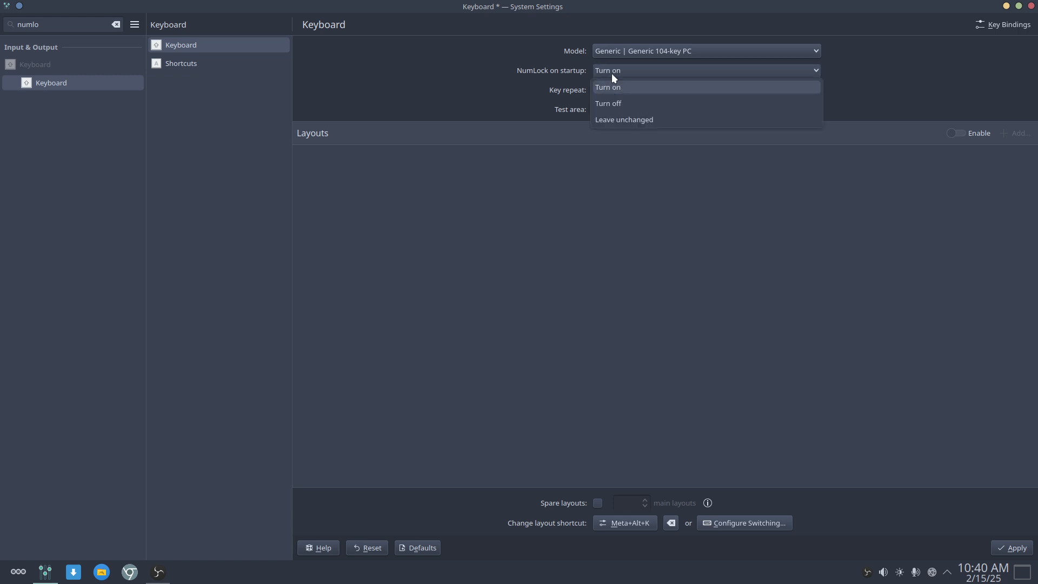
left_click(612, 73)
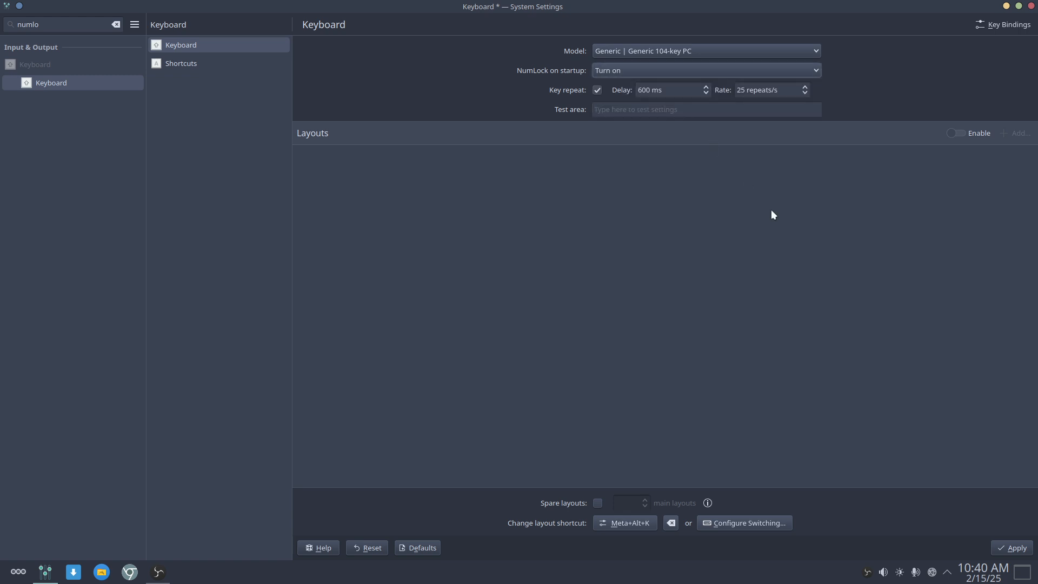
left_click(1010, 550)
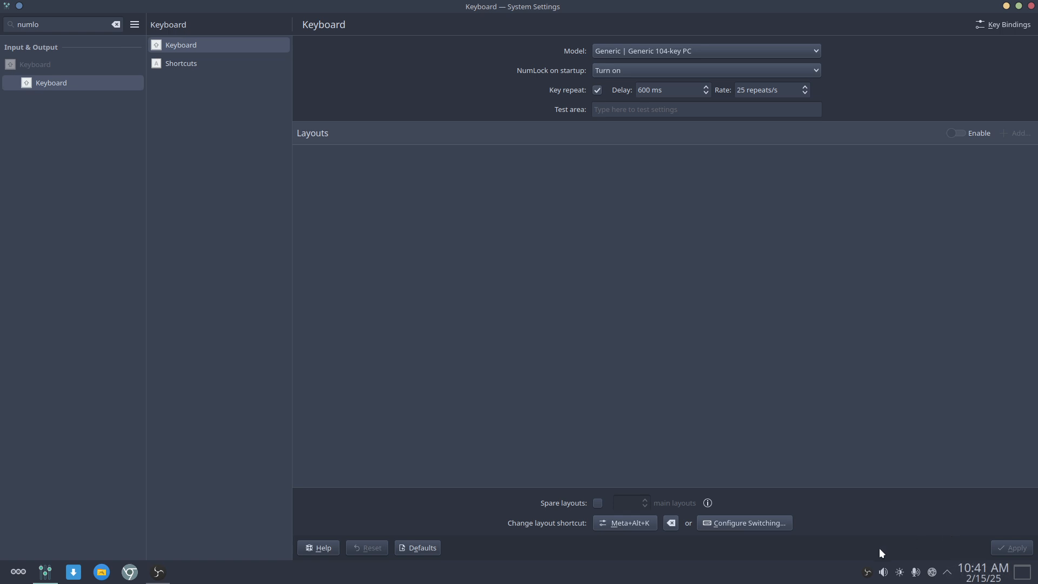
left_click(1031, 5)
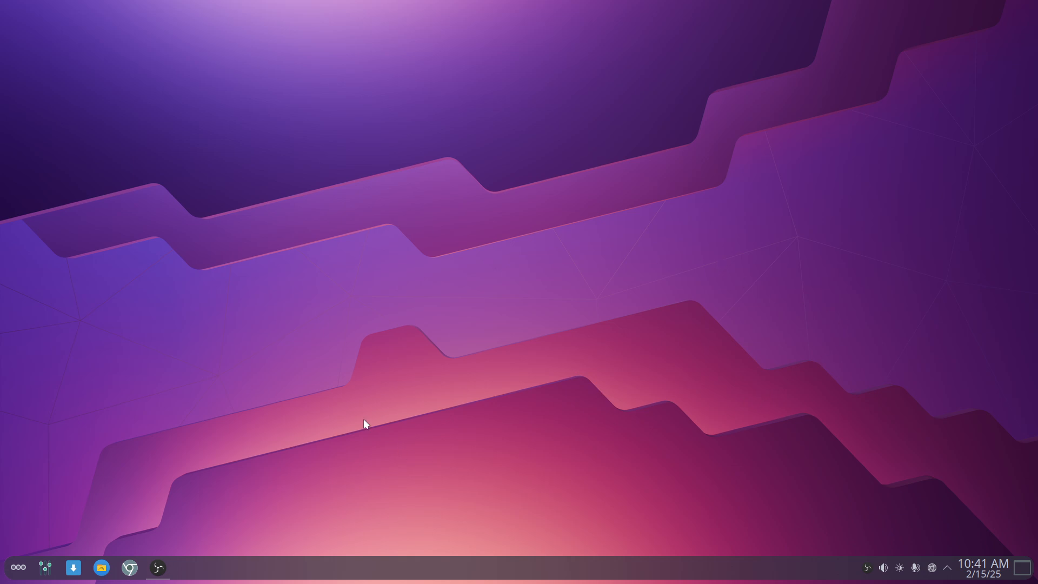
Step: Open a Konsole terminal and the Dolphin file manager, and run the iso command in the terminal
key("super+Return")
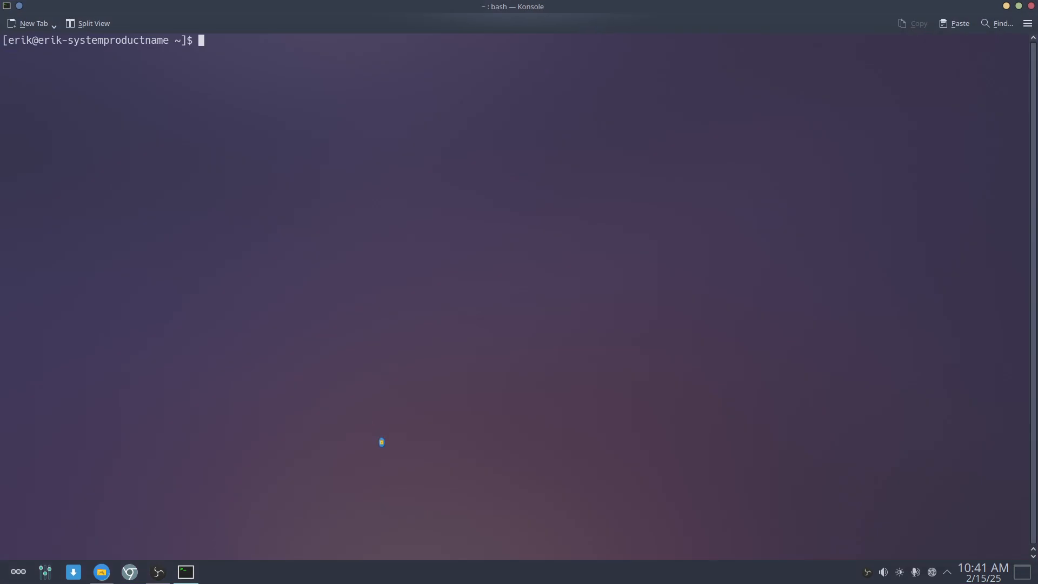
key("super+shift+Return")
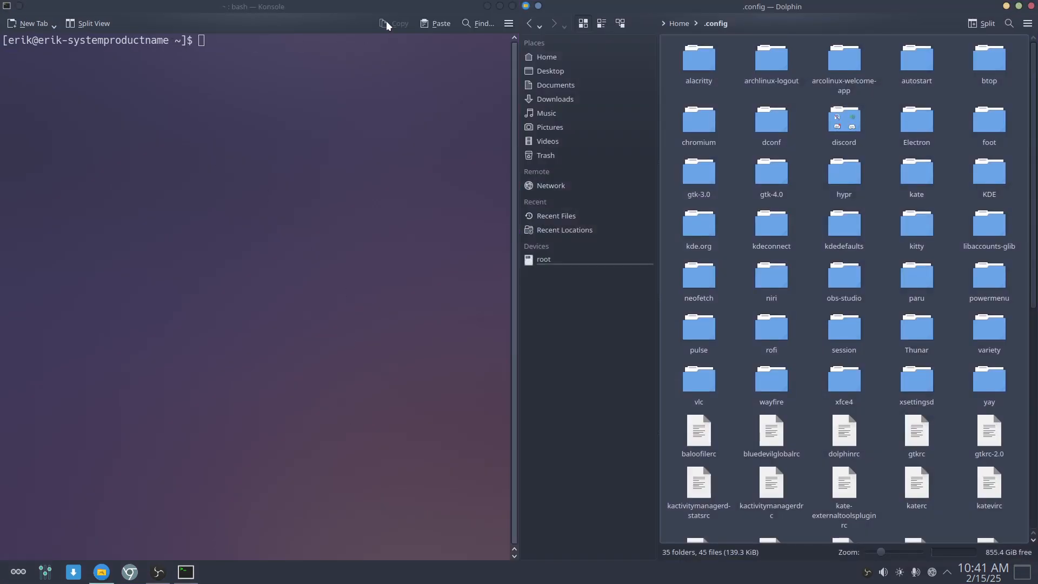
left_click(507, 24)
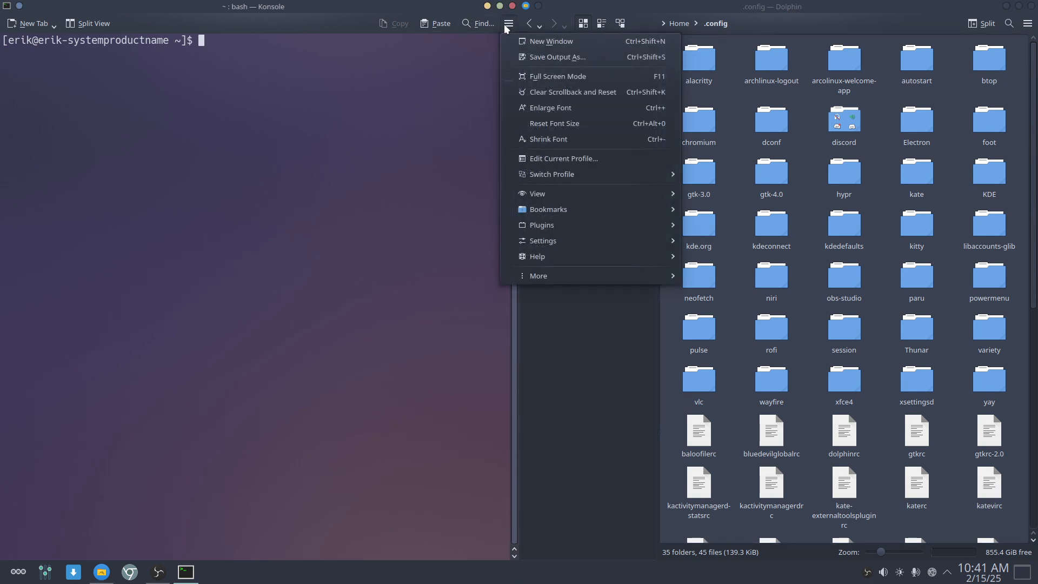
left_click(354, 136)
type("iso")
key("Return")
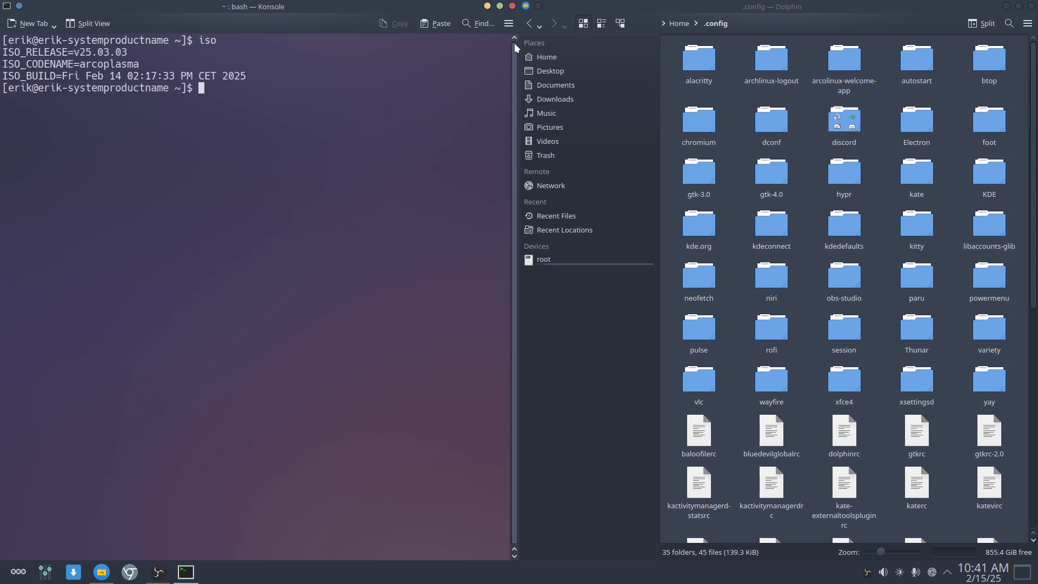
Step: Open the current Konsole profile for editing and review its General, Tabs and Appearance settings
left_click(508, 24)
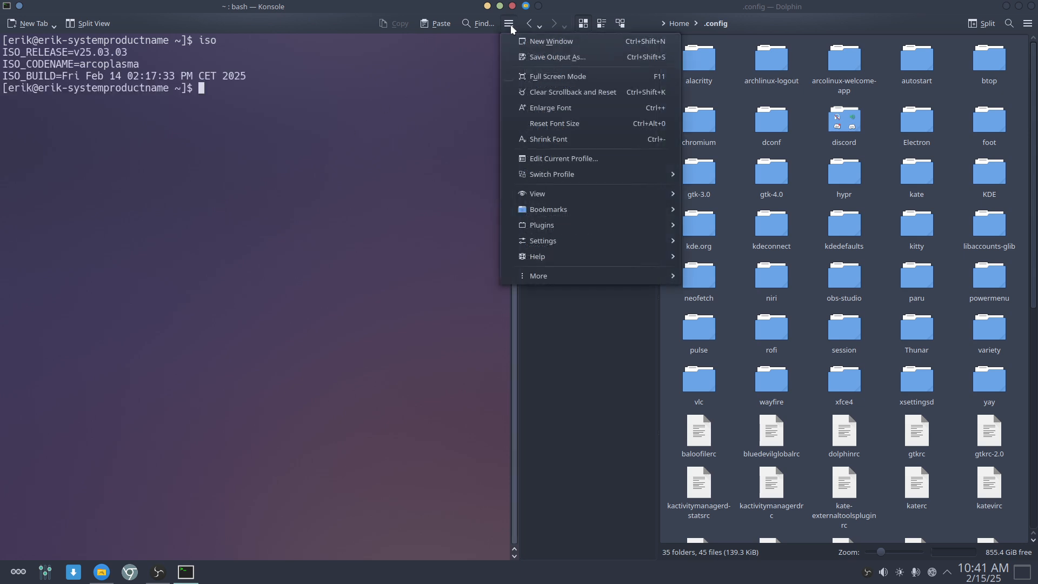
left_click(569, 160)
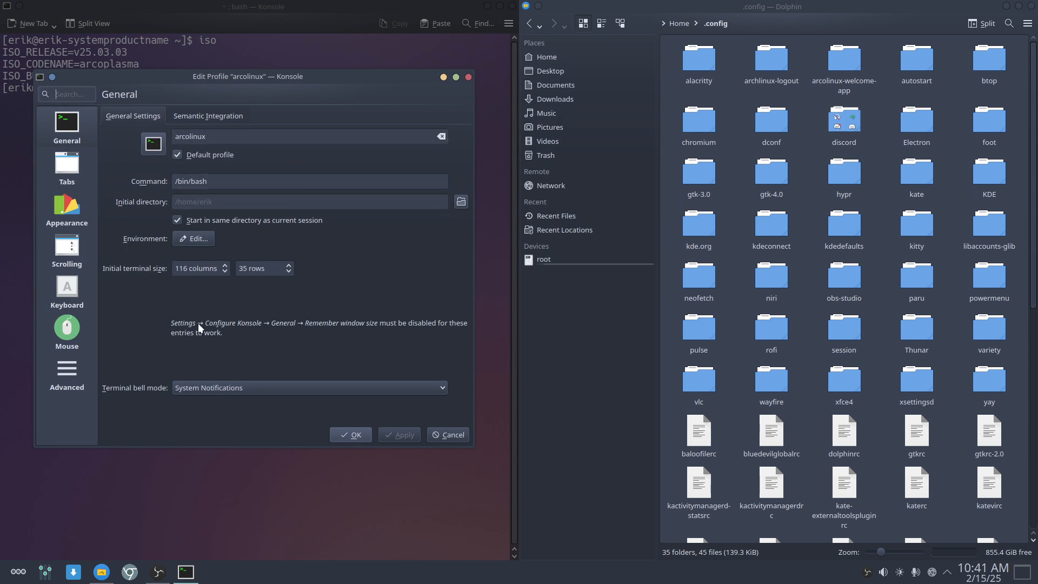
left_click(247, 270)
left_click(72, 168)
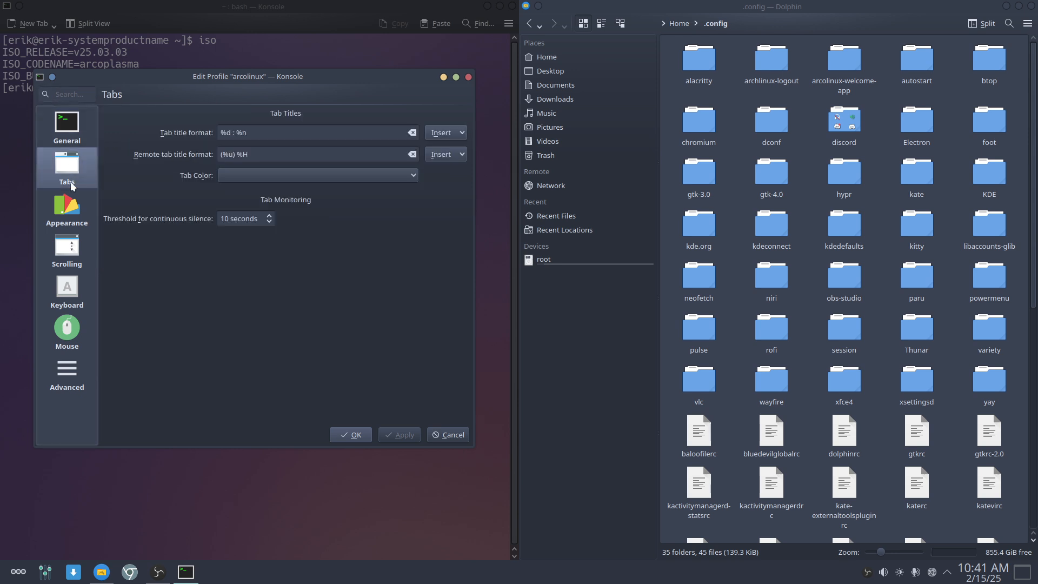
left_click(67, 210)
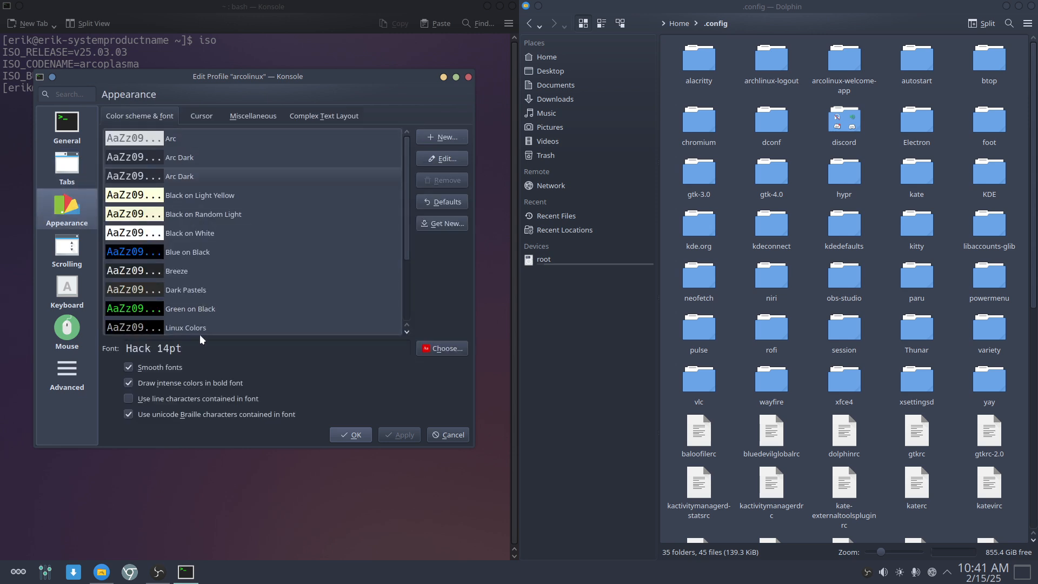
Step: Open the second Arc Dark color scheme for editing, apply its settings and accept the profile
left_click(180, 172)
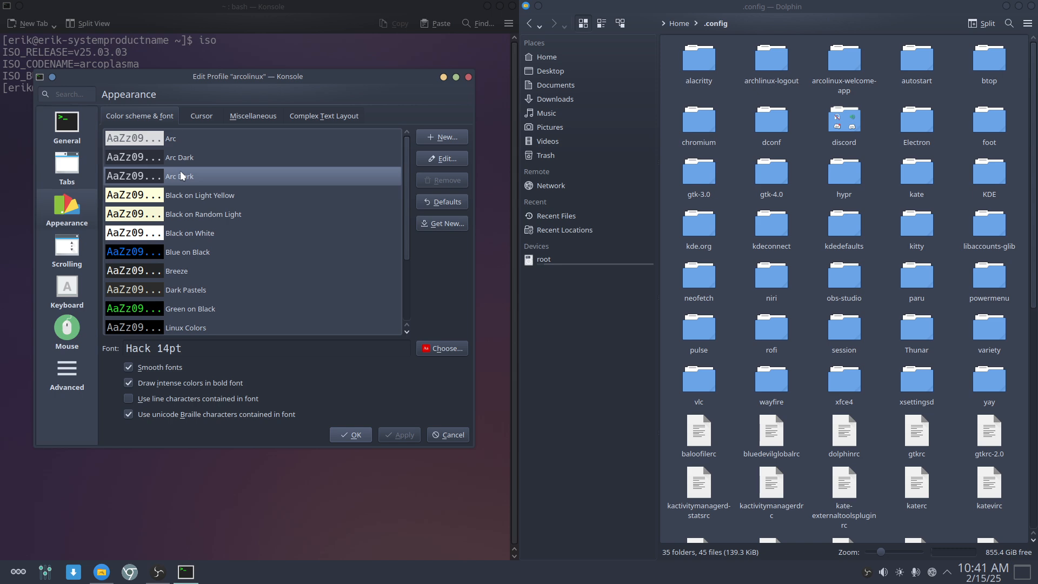
left_click(443, 158)
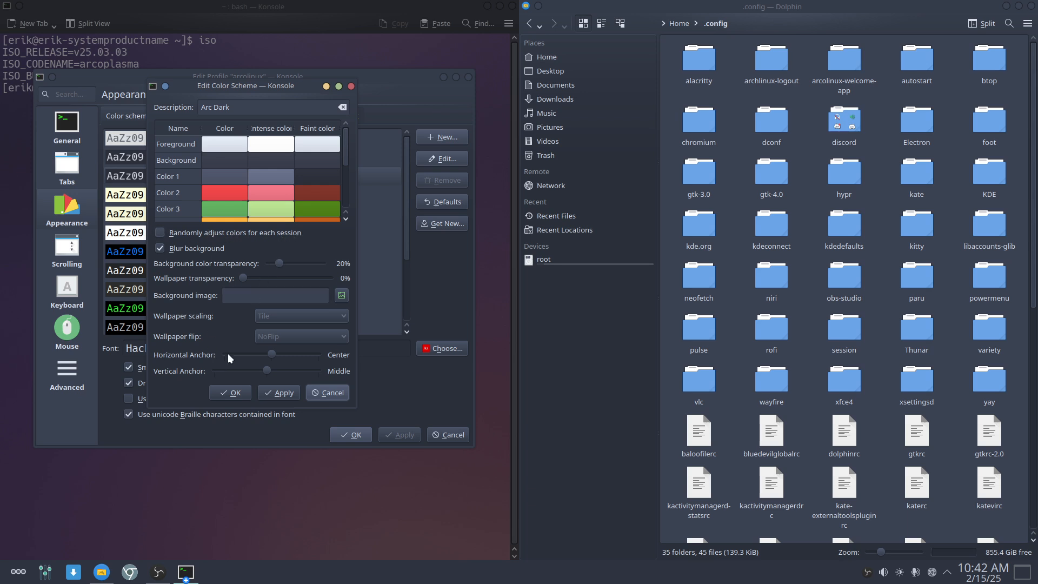
left_click(270, 392)
left_click(246, 396)
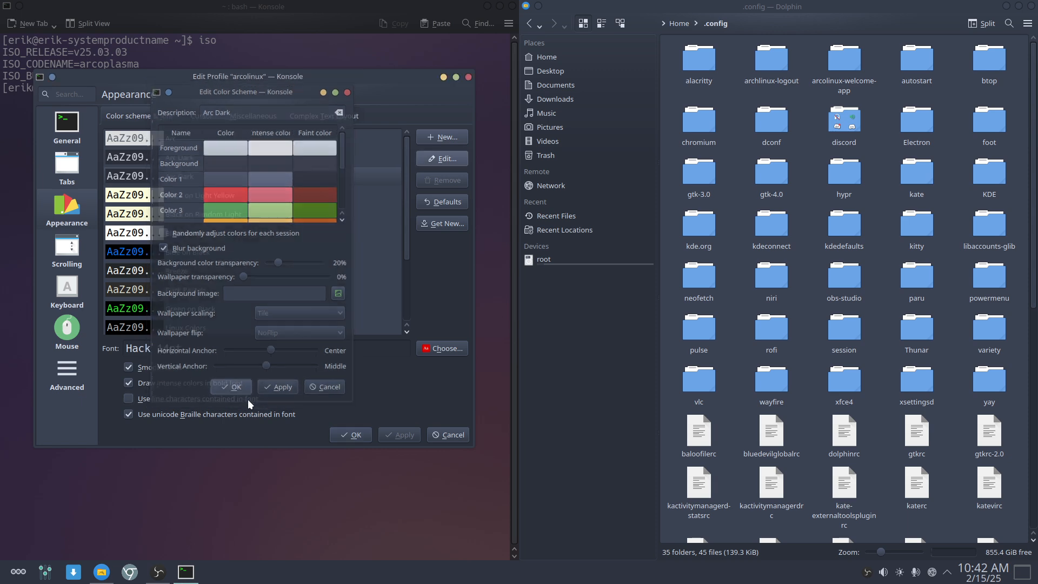
left_click(355, 434)
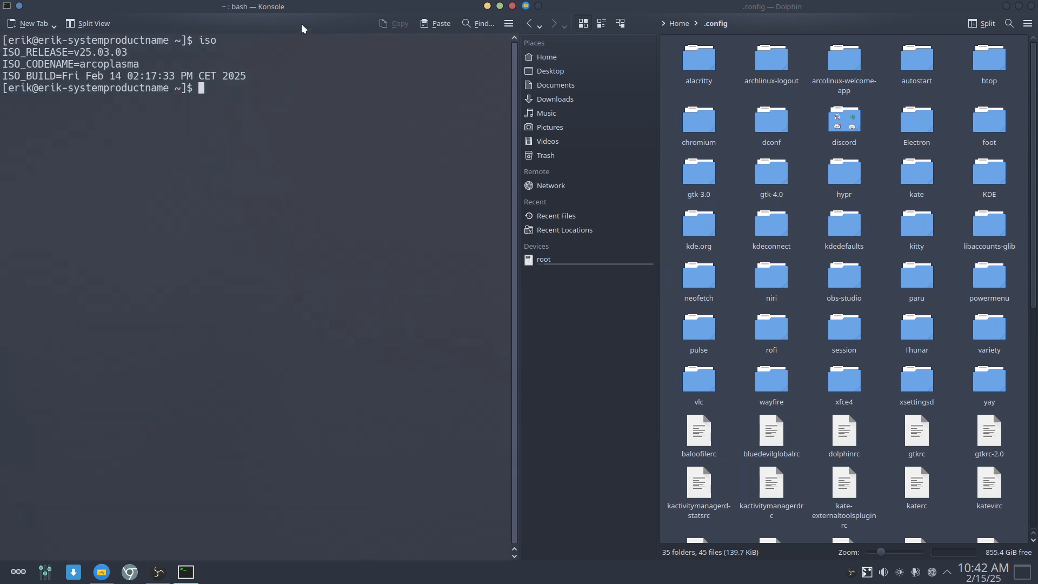
Step: Switch the Konsole window between left-half tiling and maximized by moving it to the screen edges, and close it
left_click_drag(300, 24, 2, 225)
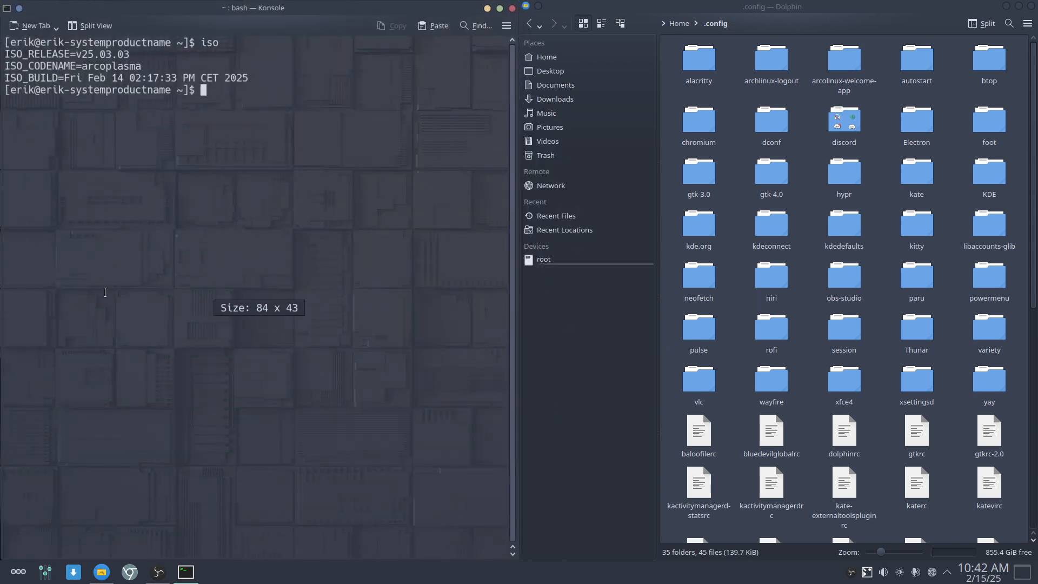
left_click_drag(267, 11, 230, 2)
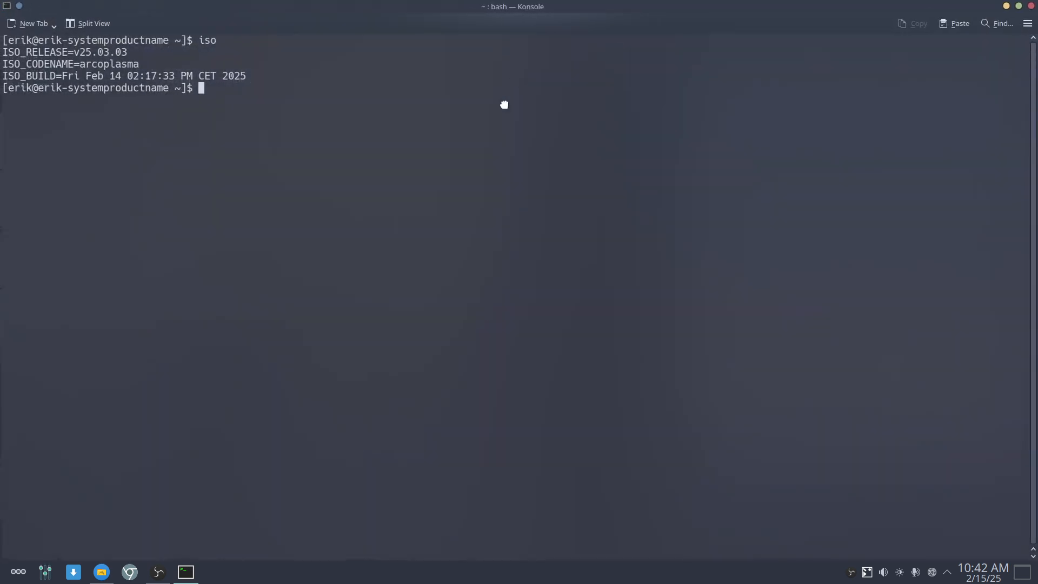
left_click_drag(489, 7, 1, 226)
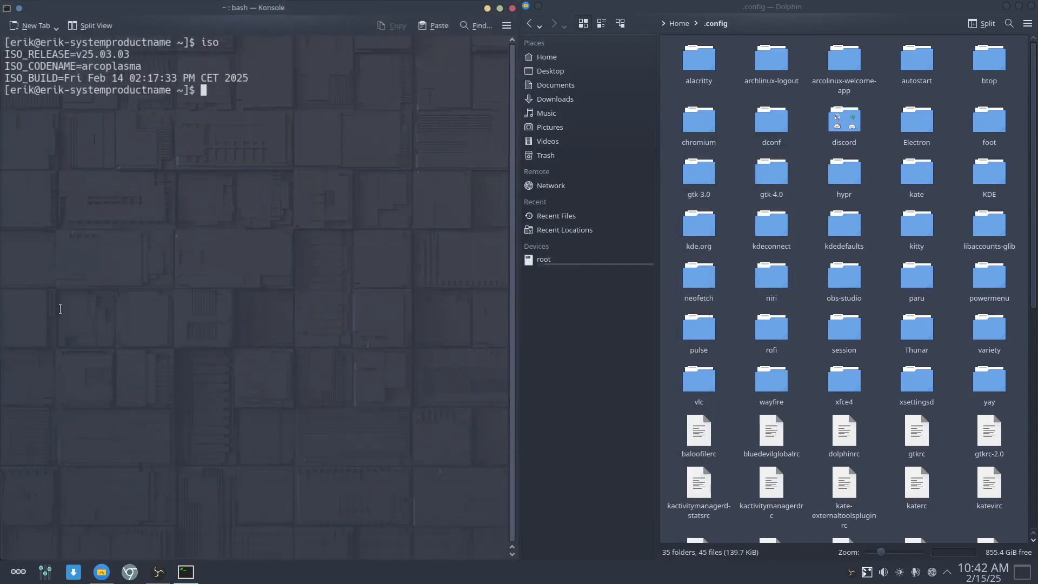
left_click_drag(280, 8, 1, 193)
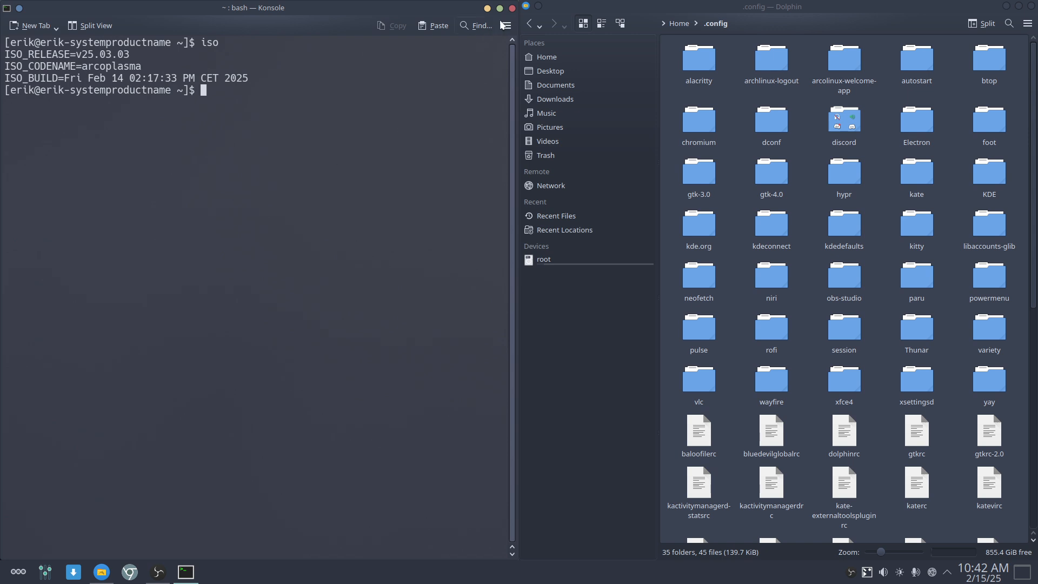
left_click(514, 11)
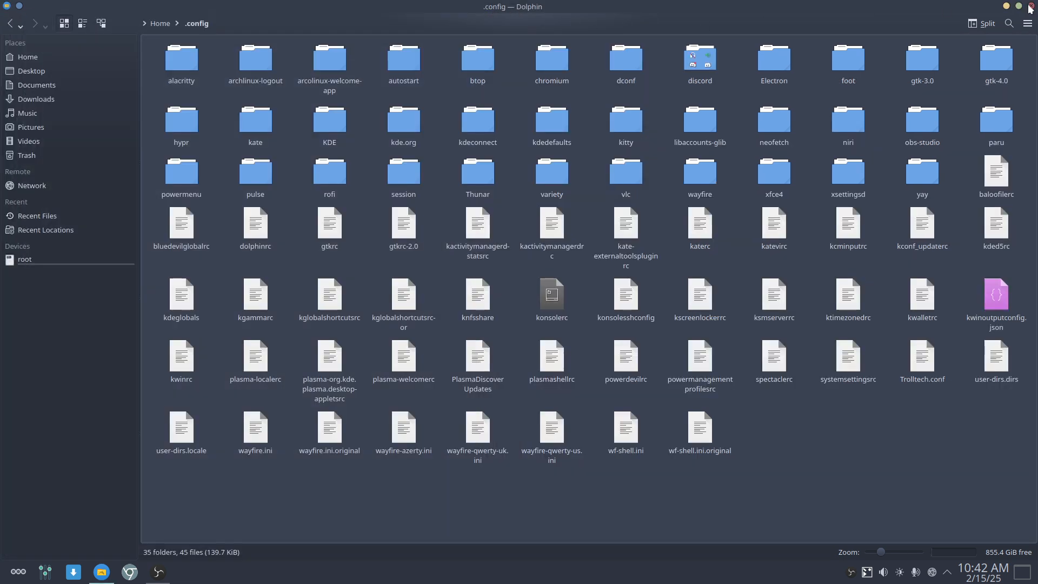